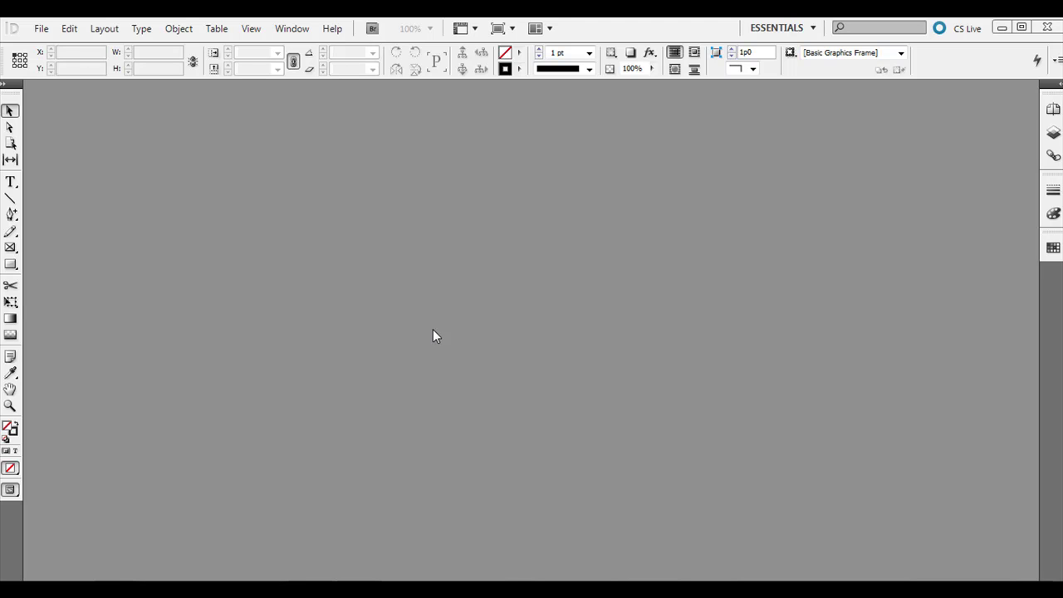
- Create a one-page Letter-size print document in portrait orientation with the default preset
{"action": "left_click", "coordinate": [41, 31]}
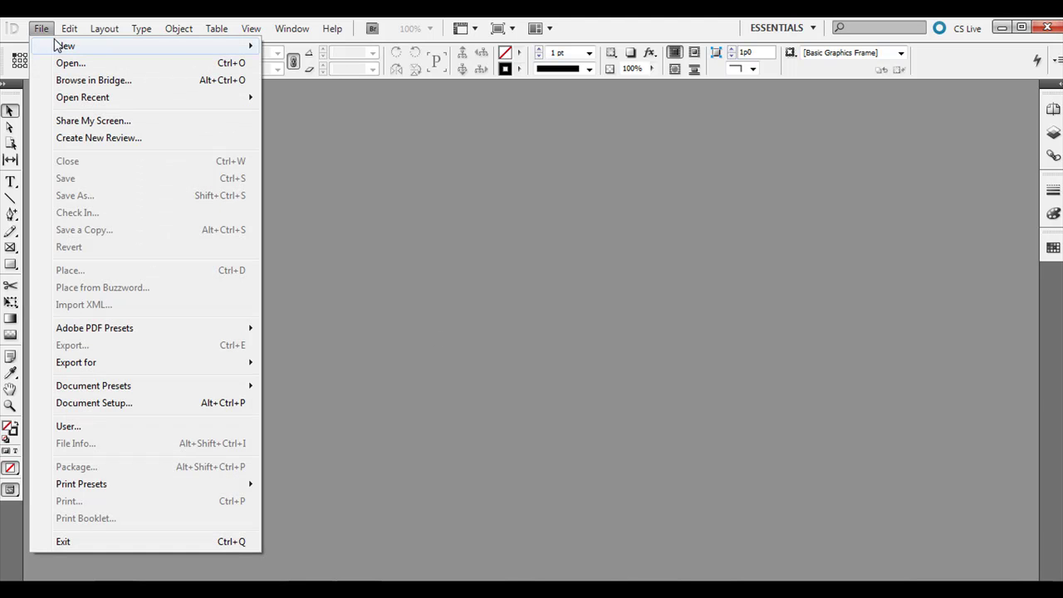
{"action": "mouse_move", "coordinate": [147, 47]}
{"action": "left_click", "coordinate": [303, 47]}
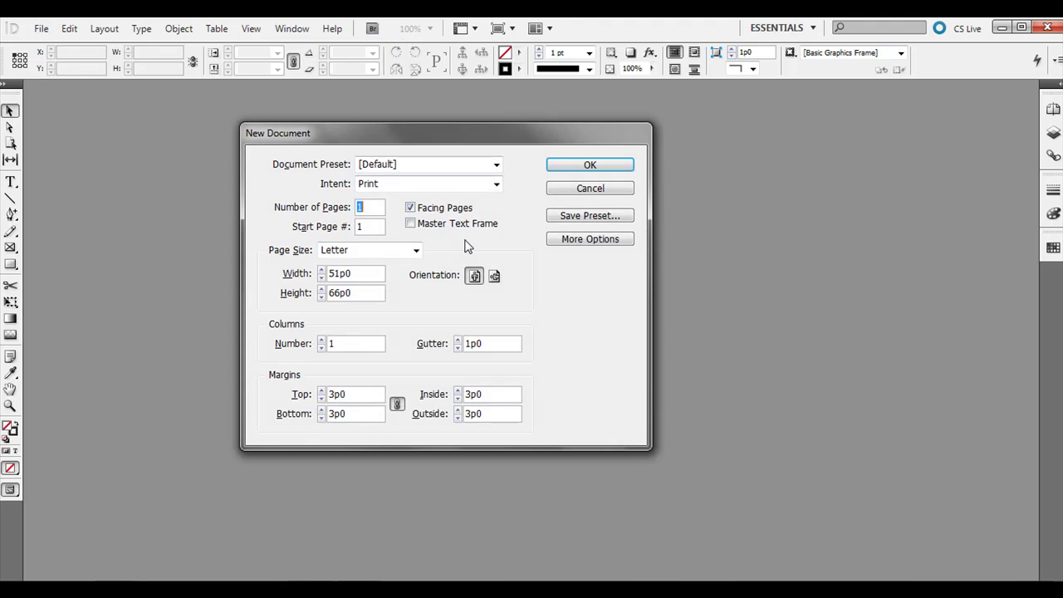
{"action": "left_click", "coordinate": [584, 166]}
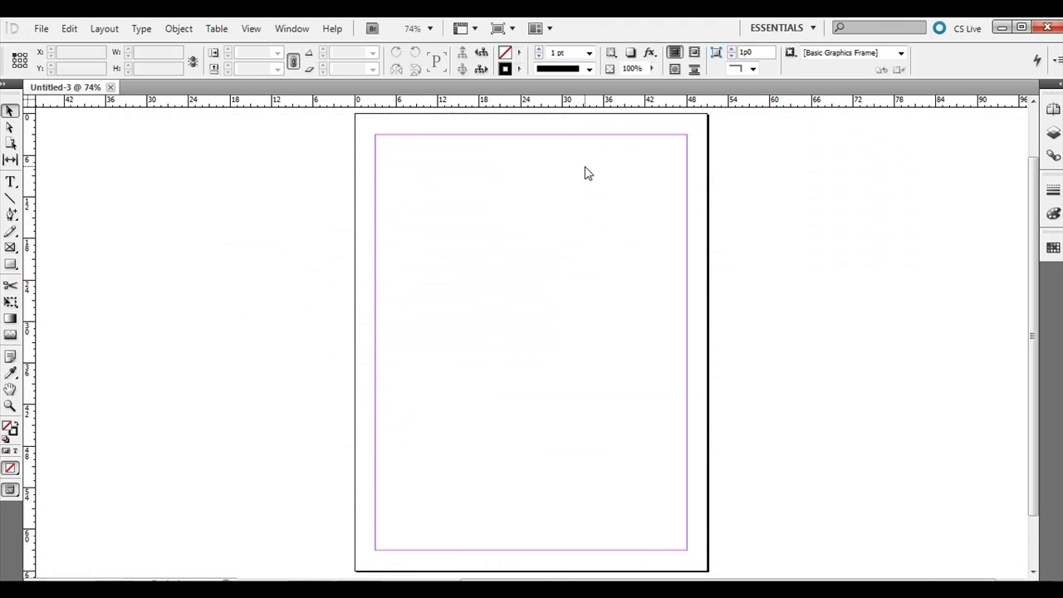
{"action": "left_click_drag", "start_coordinate": [10, 214], "coordinate": [47, 220]}
{"action": "left_click_drag", "start_coordinate": [10, 215], "coordinate": [10, 214]}
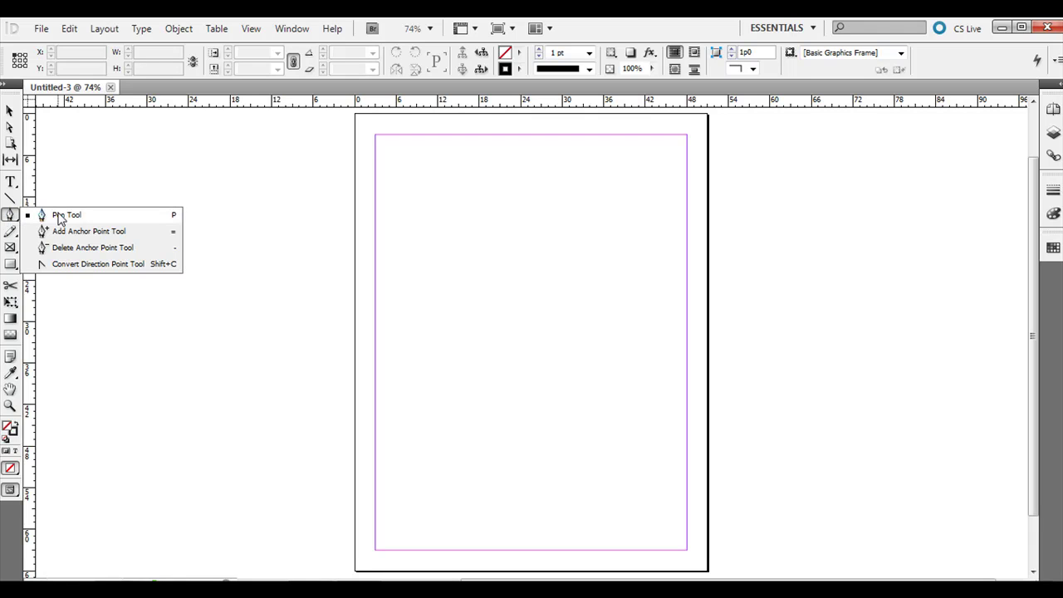
{"action": "left_click", "coordinate": [289, 34]}
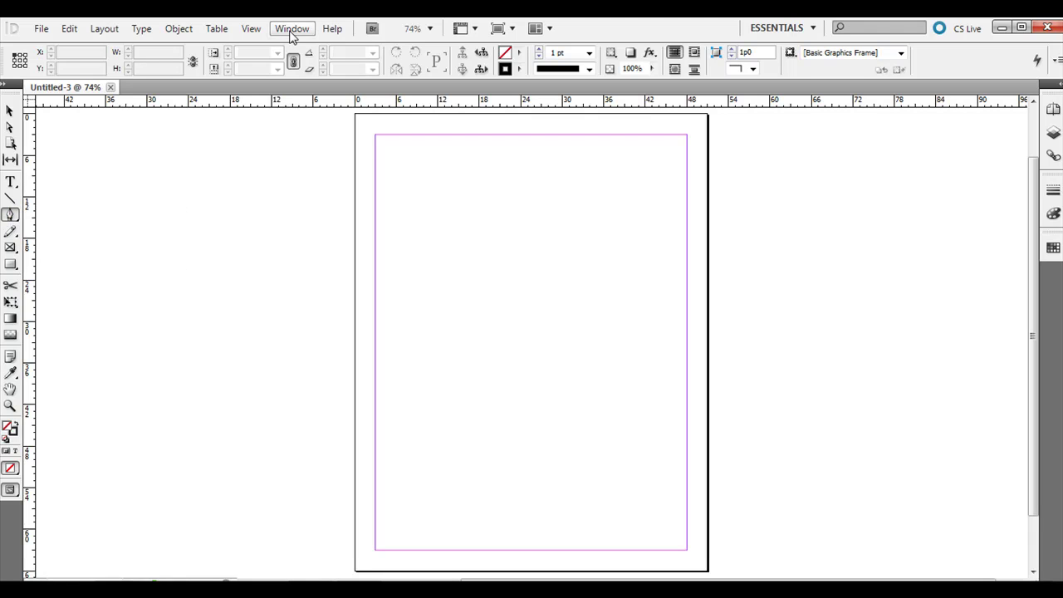
{"action": "left_click", "coordinate": [291, 33]}
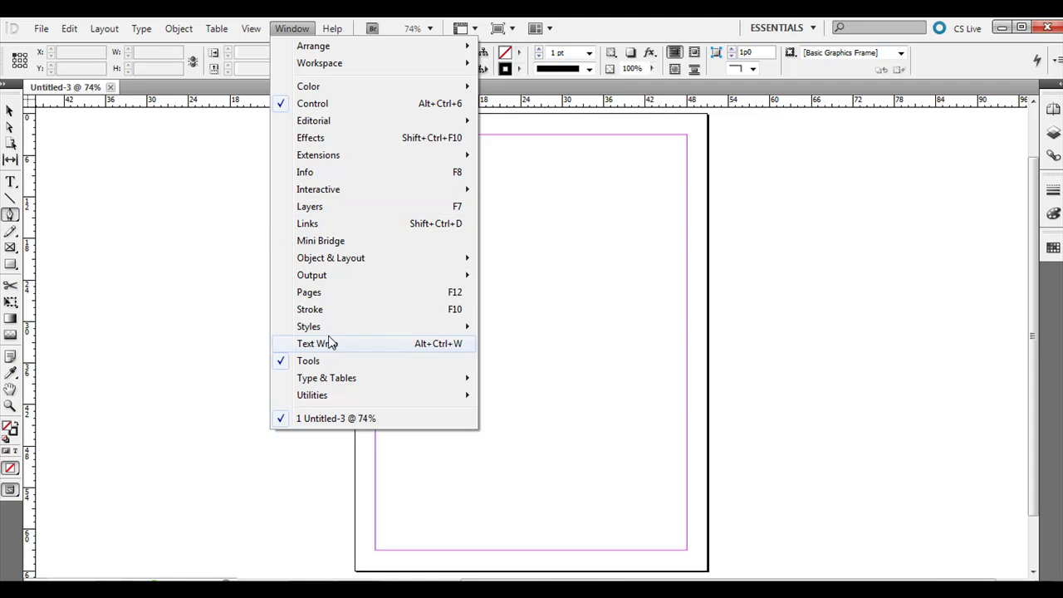
{"action": "key", "text": "Escape"}
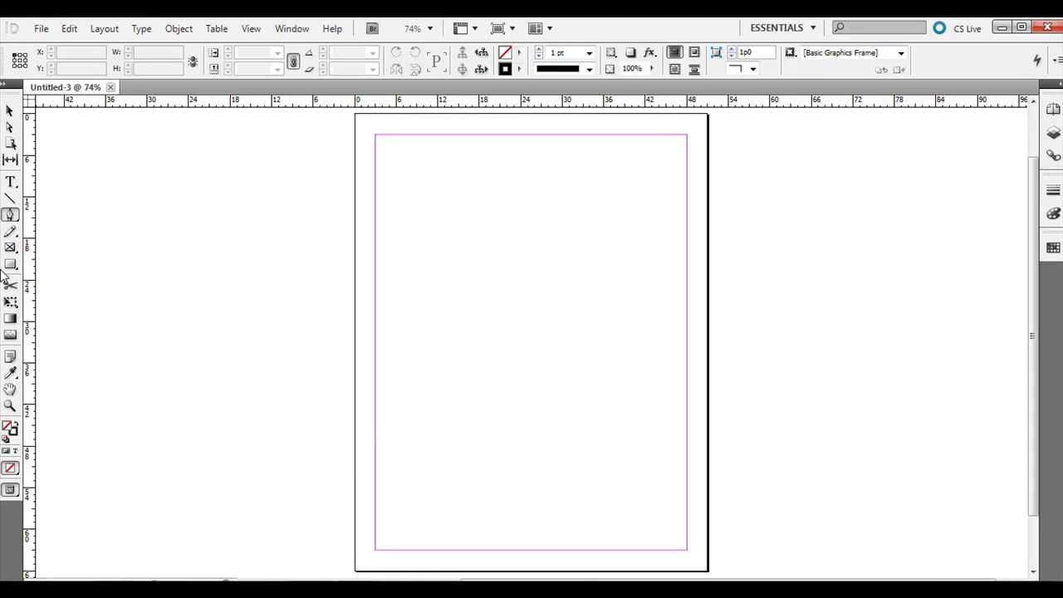
- Draw a closed four-sided shape with straight Pen tool segments, reaching from the pasteboard onto the page
{"action": "left_click", "coordinate": [10, 215]}
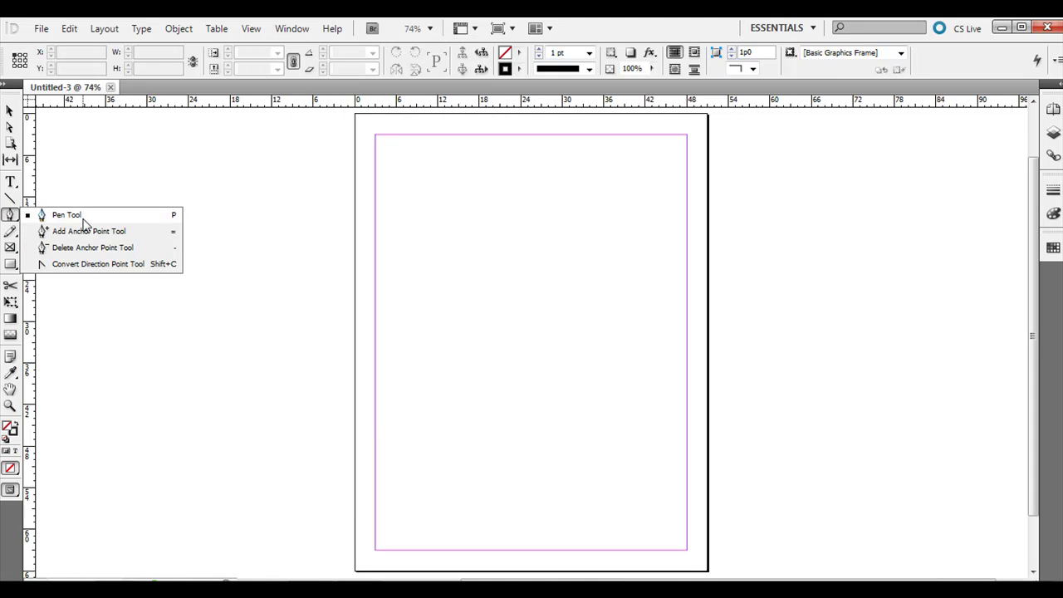
{"action": "left_click", "coordinate": [158, 218]}
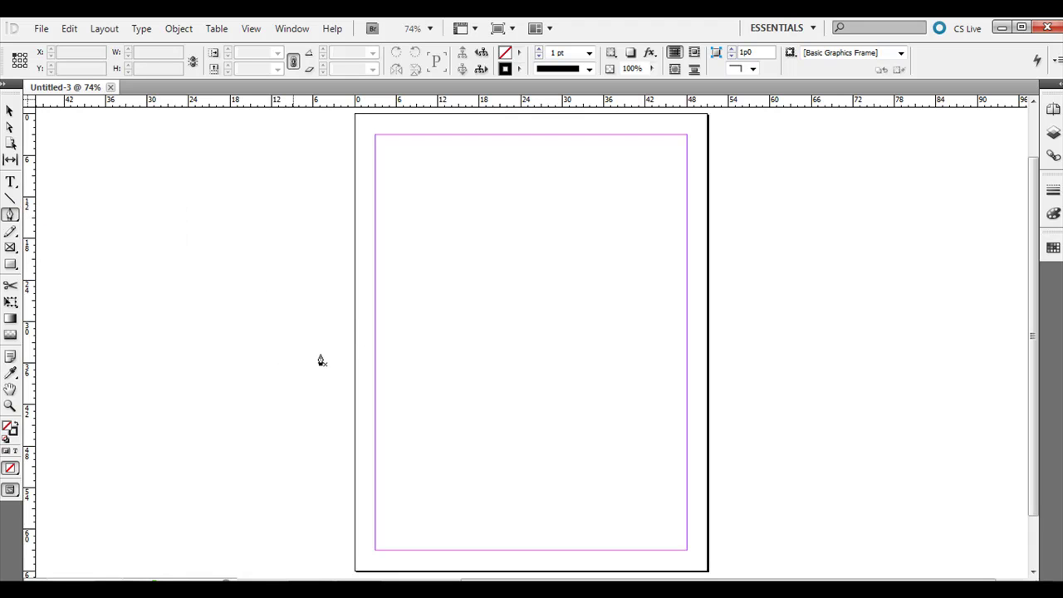
{"action": "left_click", "coordinate": [235, 210]}
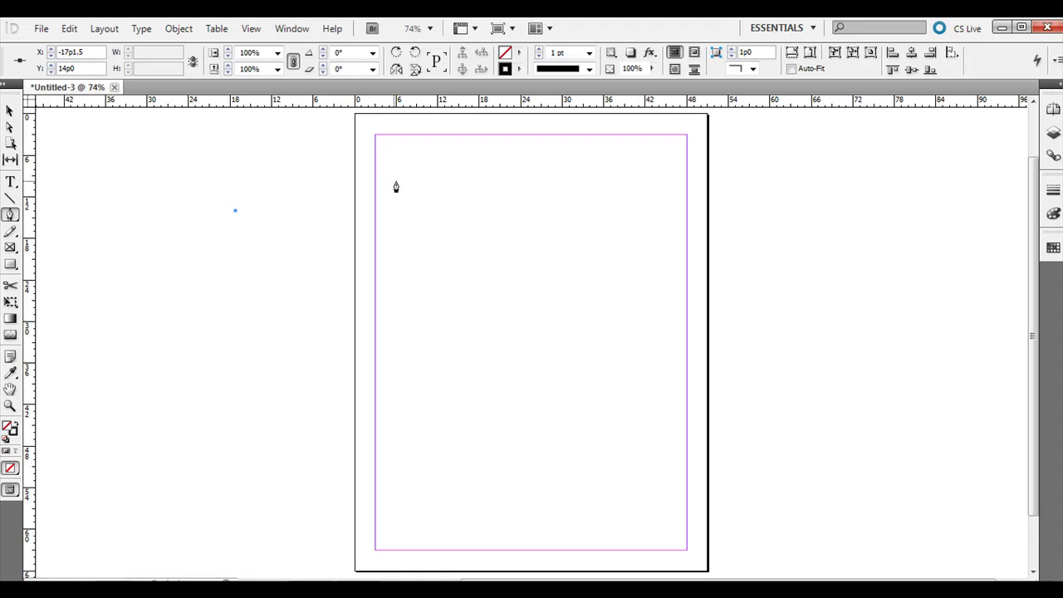
{"action": "left_click", "coordinate": [438, 156]}
{"action": "left_click", "coordinate": [598, 308]}
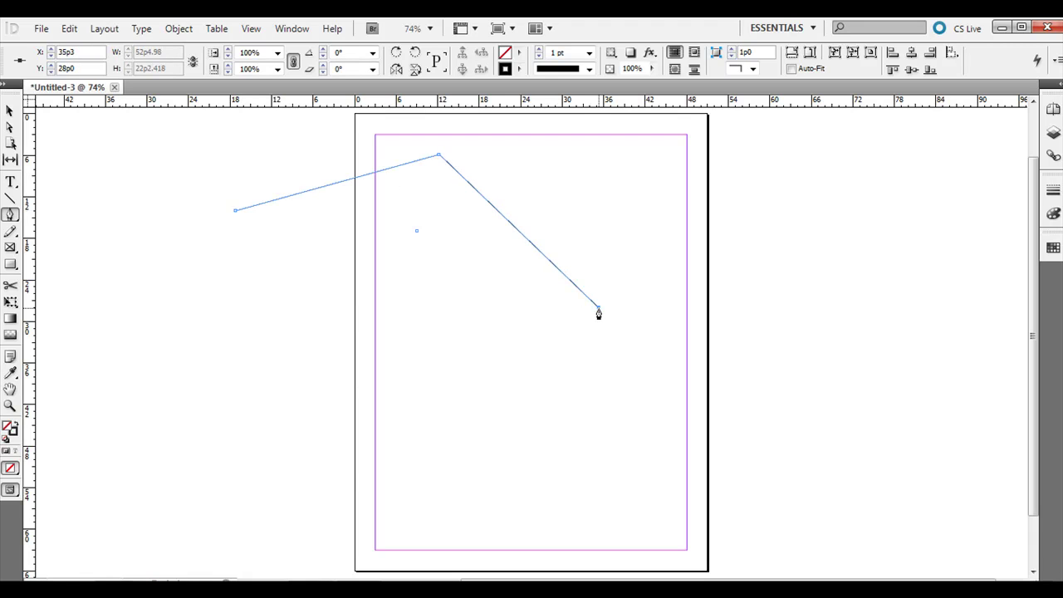
{"action": "left_click", "coordinate": [272, 528]}
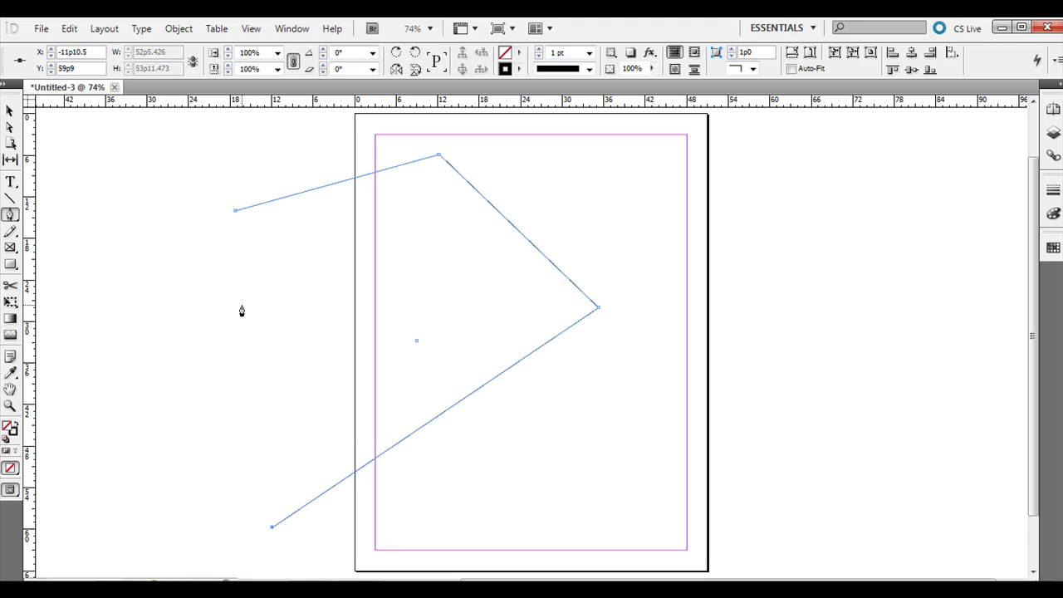
{"action": "left_click", "coordinate": [235, 212]}
- Move and shrink the four-sided shape to about 40p9 by 44p1 within the page margins, and delete it
{"action": "left_click", "coordinate": [9, 112]}
{"action": "left_click", "coordinate": [301, 192]}
{"action": "left_click_drag", "start_coordinate": [300, 192], "coordinate": [372, 197]}
{"action": "left_click_drag", "start_coordinate": [386, 157], "coordinate": [457, 174]}
{"action": "left_click_drag", "start_coordinate": [305, 170], "coordinate": [386, 238]}
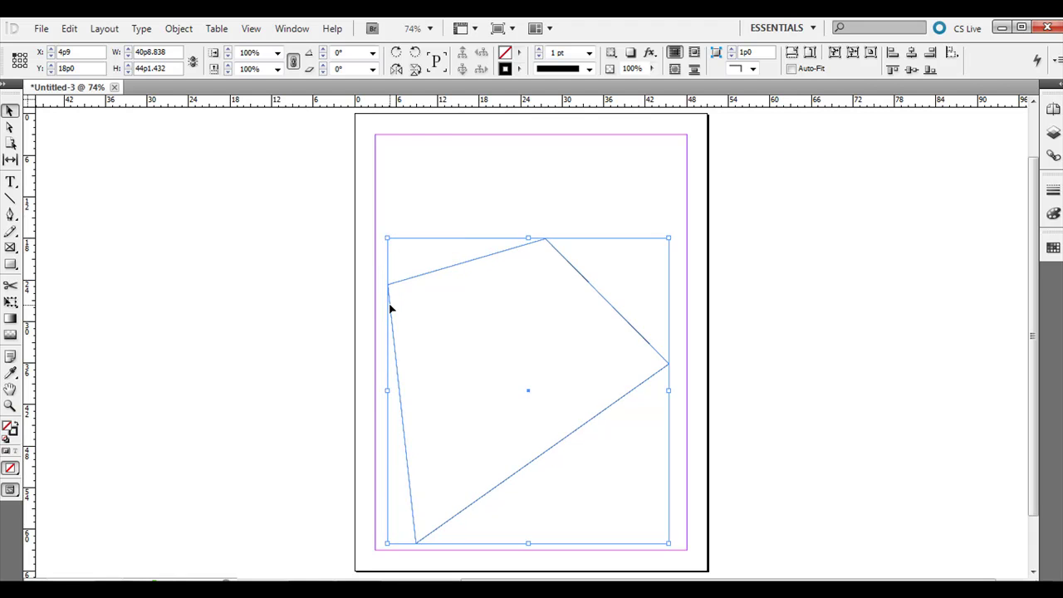
{"action": "key", "text": "Delete"}
- Draw an open wavy path of three curved Pen tool segments about 75p8 wide across the page, and delete it
{"action": "left_click", "coordinate": [10, 215]}
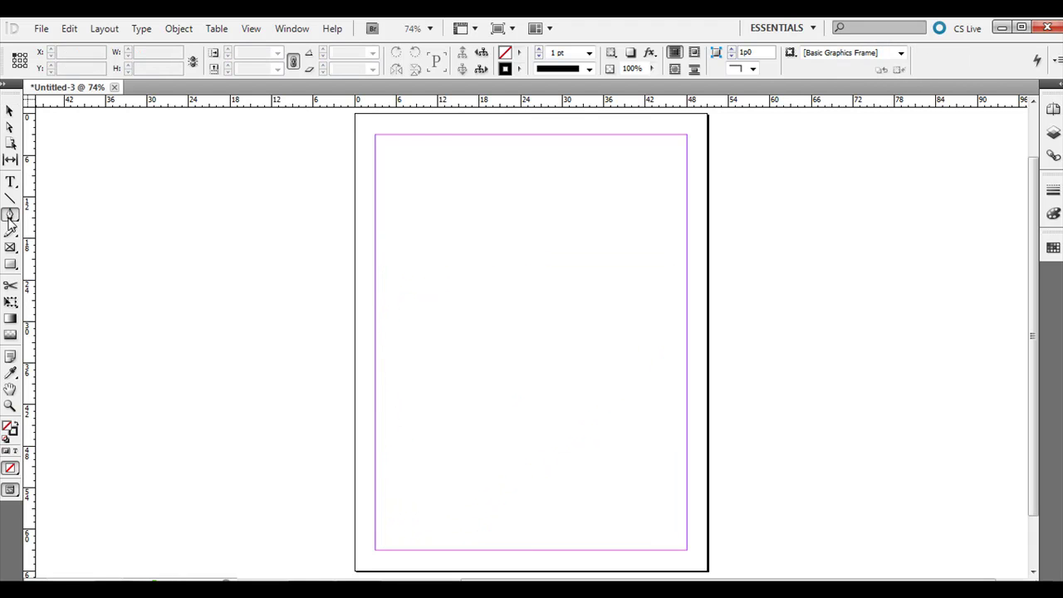
{"action": "left_click", "coordinate": [281, 308]}
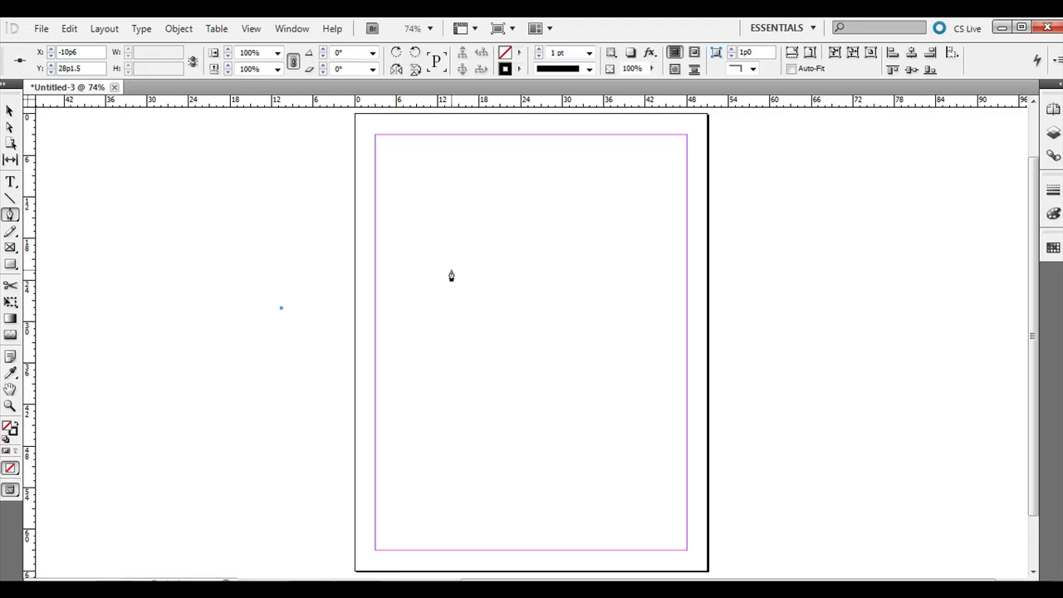
{"action": "left_click_drag", "start_coordinate": [461, 255], "coordinate": [597, 334]}
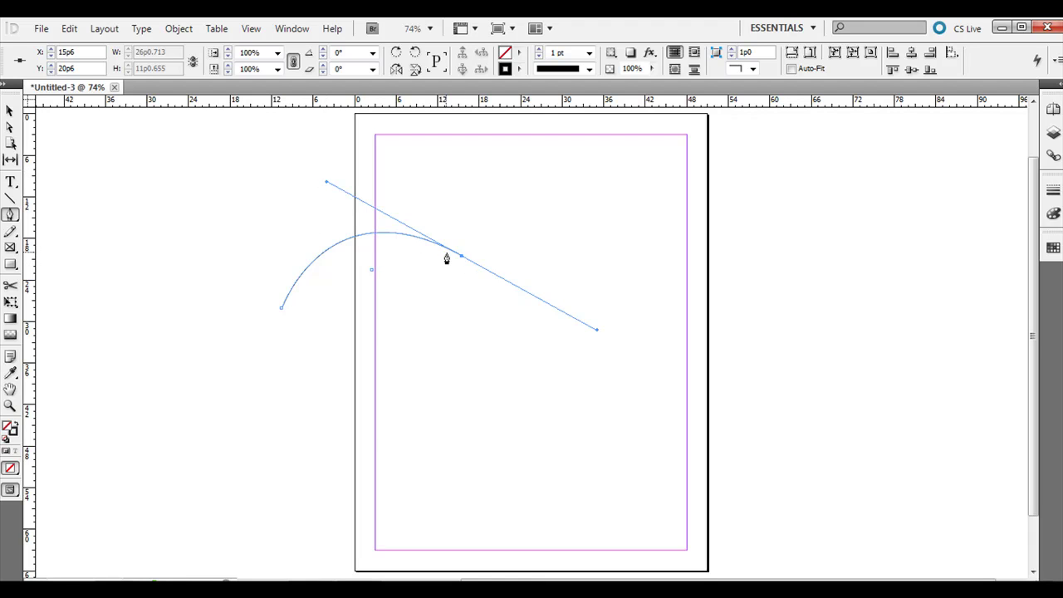
{"action": "left_click", "coordinate": [645, 250]}
{"action": "left_click_drag", "start_coordinate": [645, 253], "coordinate": [660, 219]}
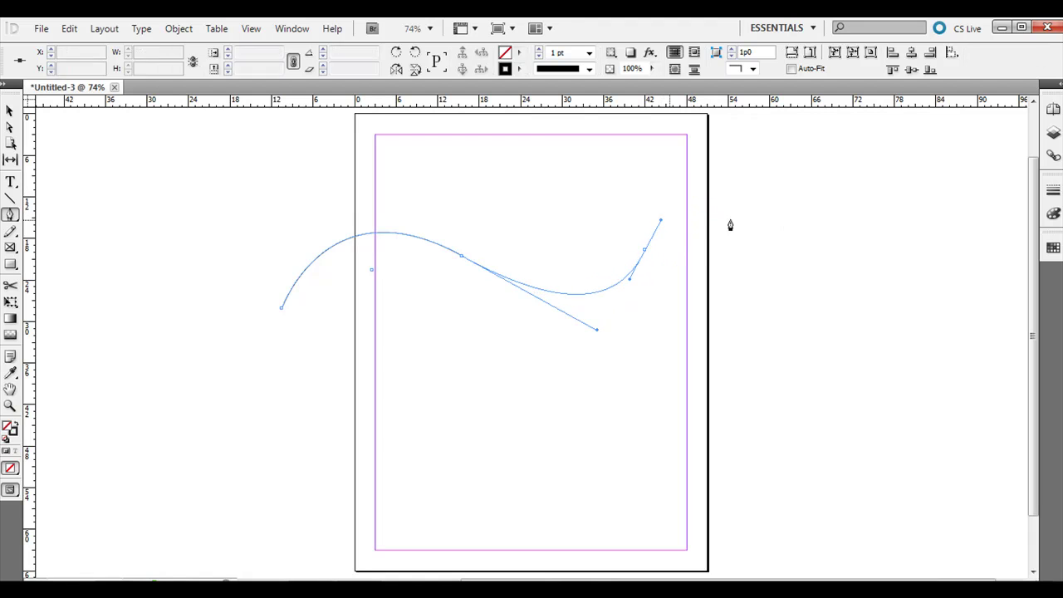
{"action": "left_click_drag", "start_coordinate": [805, 255], "coordinate": [853, 341]}
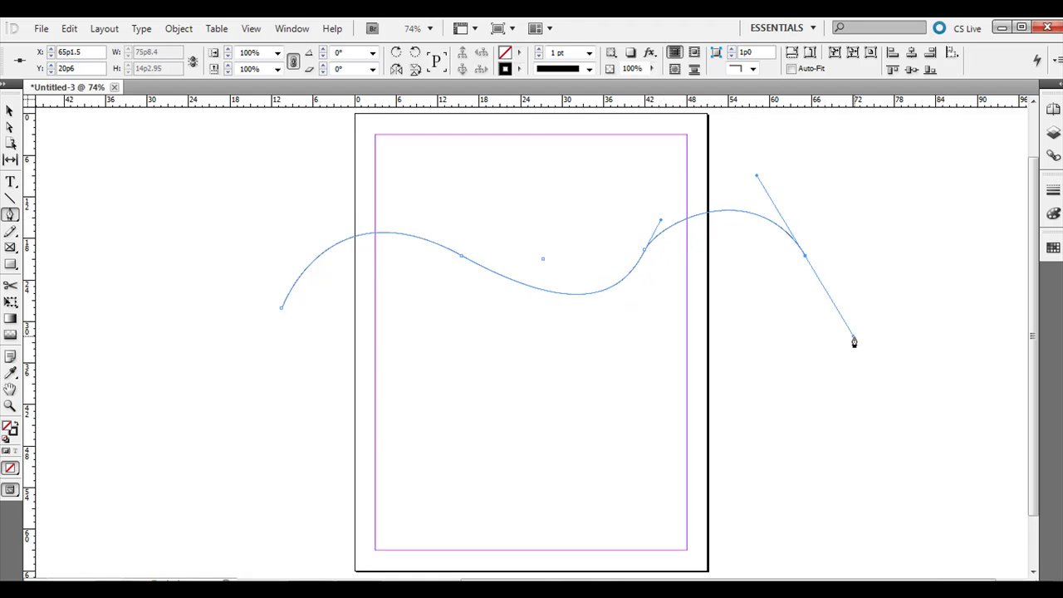
{"action": "key", "text": "Delete"}
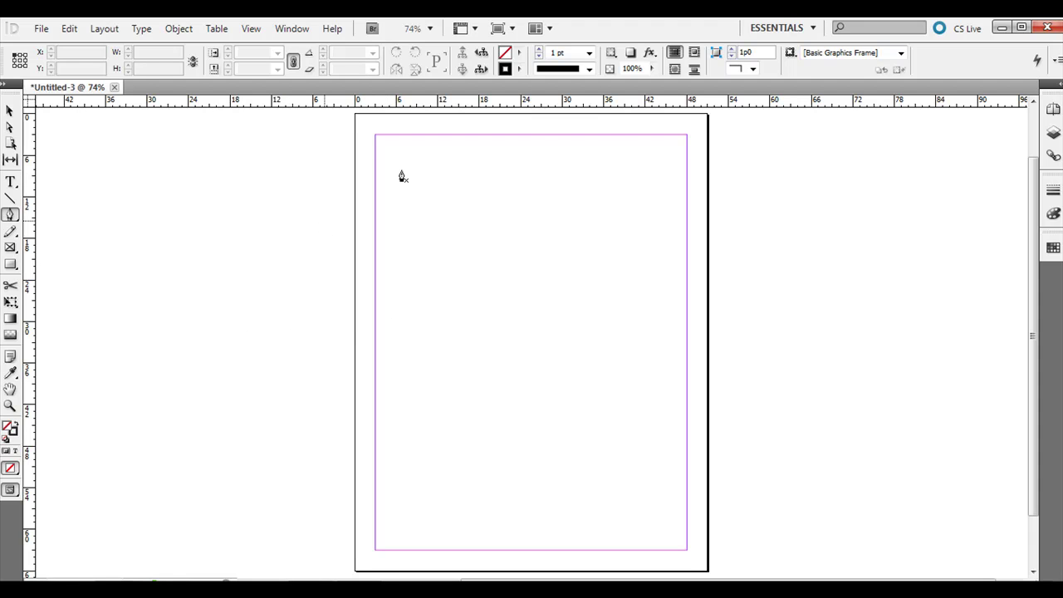
- Set the stroke weight to 10 pt and draw a single arched Pen tool segment about 30p7 wide onto the page
{"action": "left_click", "coordinate": [588, 53]}
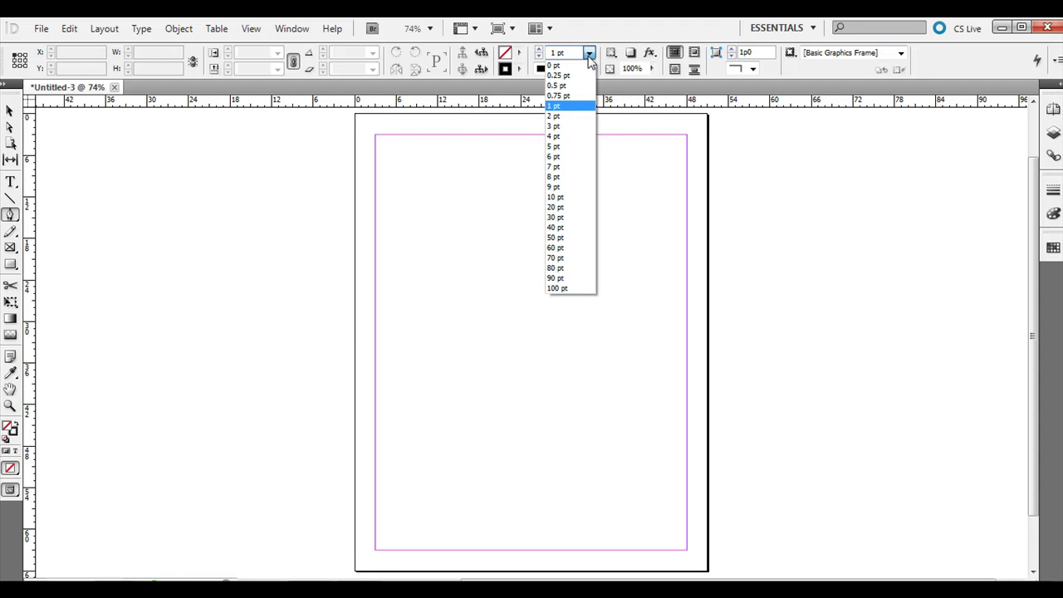
{"action": "left_click", "coordinate": [557, 196]}
{"action": "left_click", "coordinate": [255, 360]}
{"action": "left_click_drag", "start_coordinate": [462, 331], "coordinate": [576, 427]}
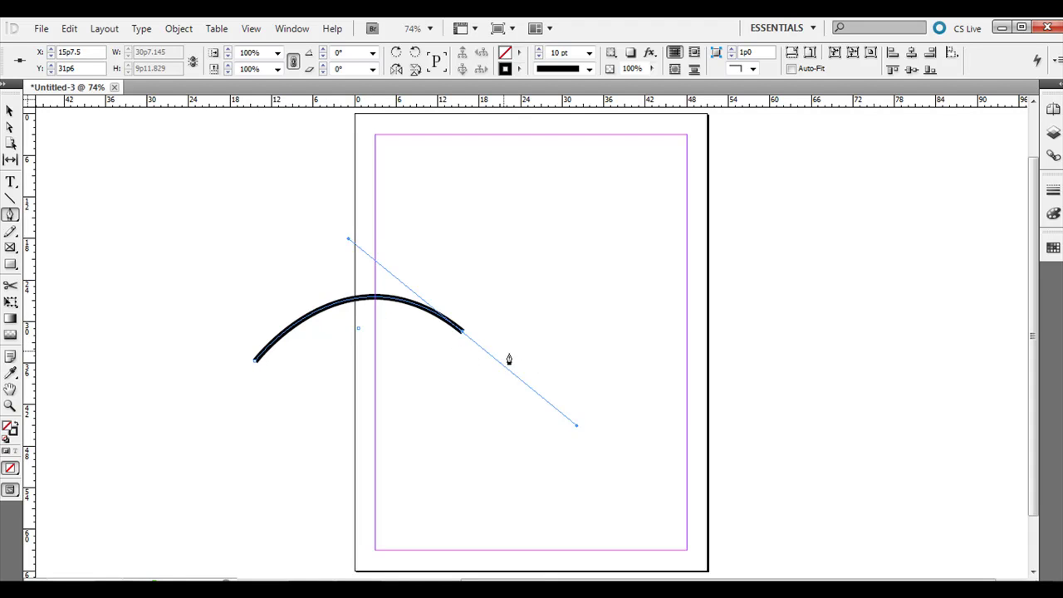
- Try extending the arch with a second curved segment, and delete the arched path
{"action": "mouse_move", "coordinate": [617, 315]}
{"action": "left_mouse_down"}
{"action": "mouse_move", "coordinate": [626, 287]}
{"action": "mouse_move", "coordinate": [629, 298]}
{"action": "mouse_move", "coordinate": [637, 288]}
{"action": "mouse_move", "coordinate": [704, 458]}
{"action": "mouse_move", "coordinate": [793, 502]}
{"action": "mouse_move", "coordinate": [835, 489]}
{"action": "mouse_move", "coordinate": [826, 486]}
{"action": "left_mouse_up"}
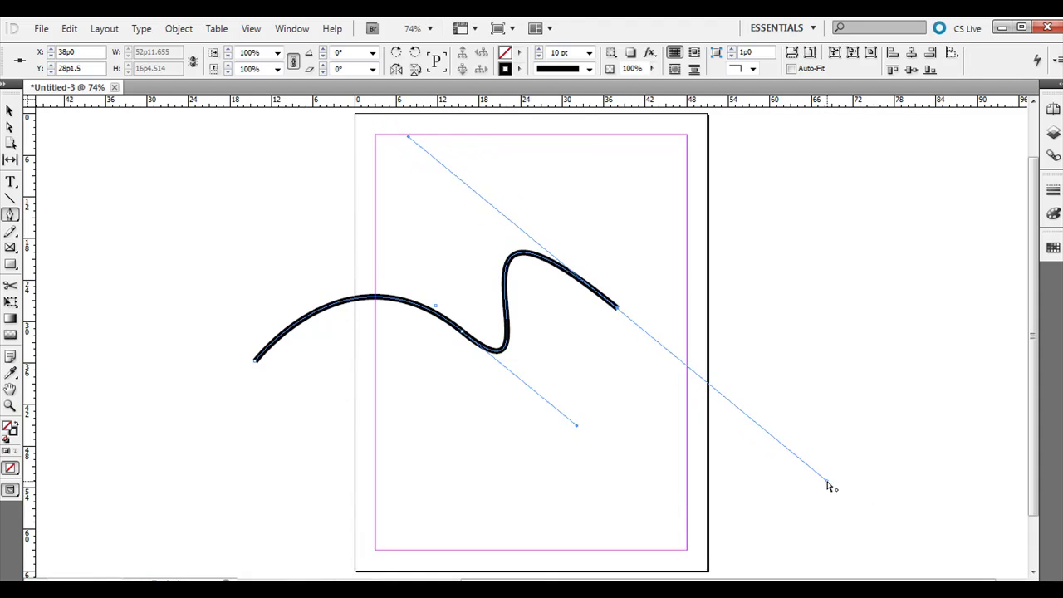
{"action": "key", "text": "ctrl+z"}
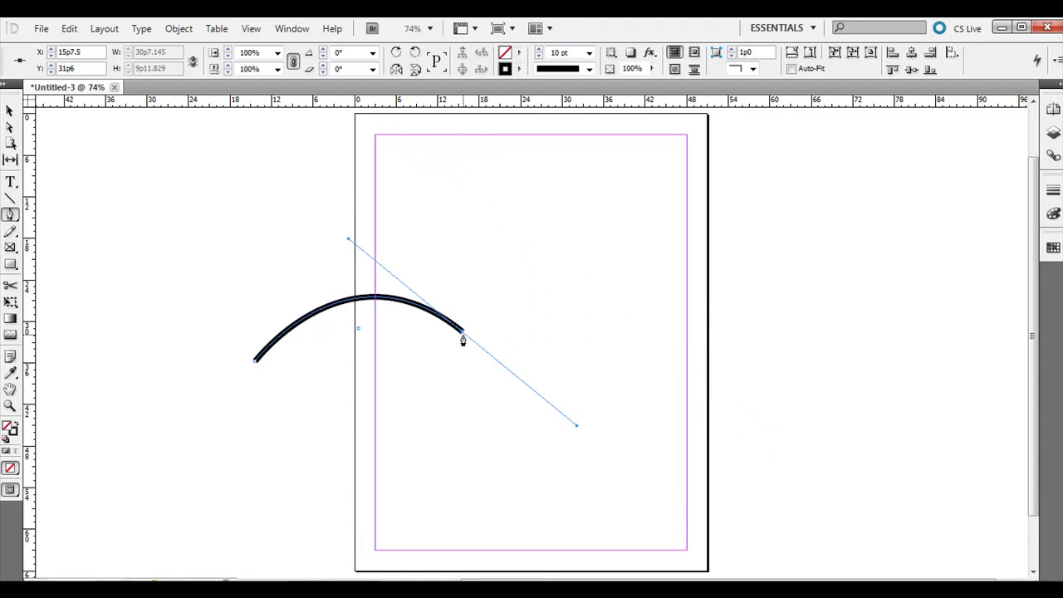
{"action": "left_click", "coordinate": [10, 127]}
{"action": "left_click", "coordinate": [337, 239]}
{"action": "left_click", "coordinate": [422, 310]}
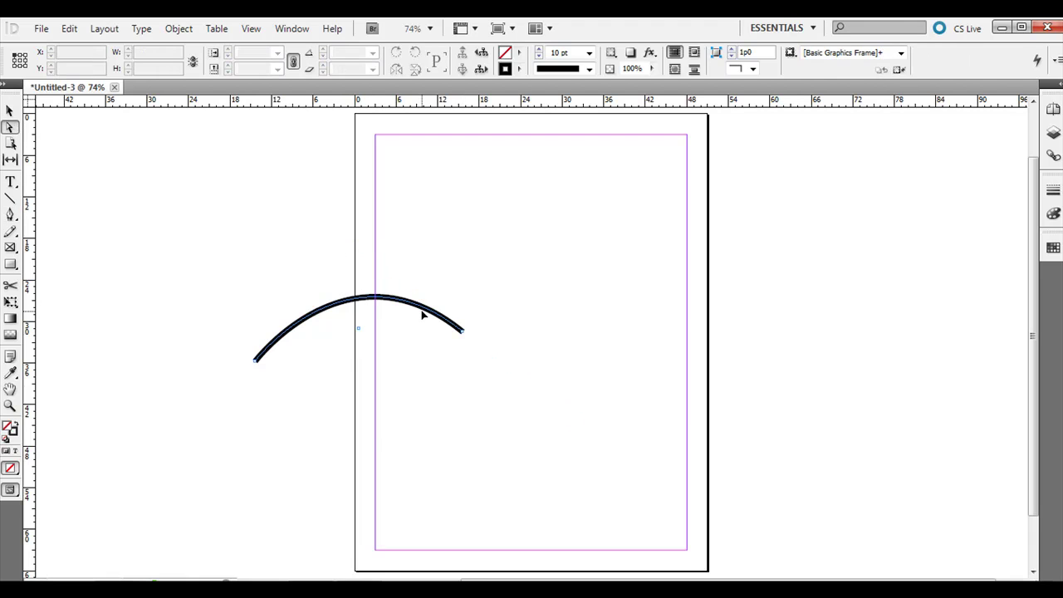
{"action": "key", "text": "Delete"}
- Draw the back and rounded crest of an ocean wave with the Pen tool, ending the crest tip in a corner point
{"action": "left_click", "coordinate": [11, 213]}
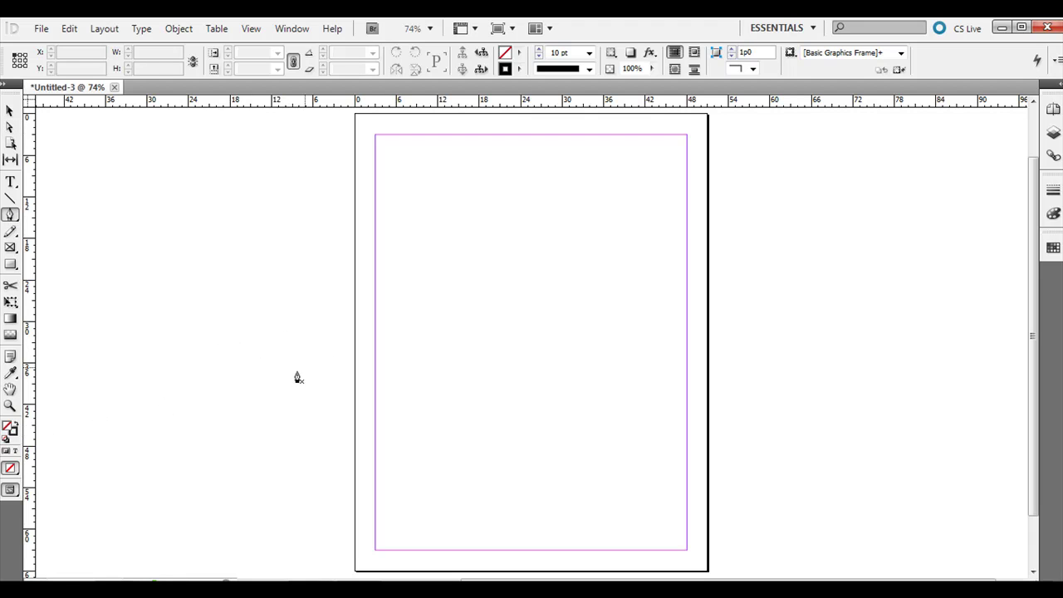
{"action": "left_click", "coordinate": [266, 366]}
{"action": "left_click_drag", "start_coordinate": [441, 295], "coordinate": [472, 249]}
{"action": "left_click_drag", "start_coordinate": [589, 273], "coordinate": [647, 339]}
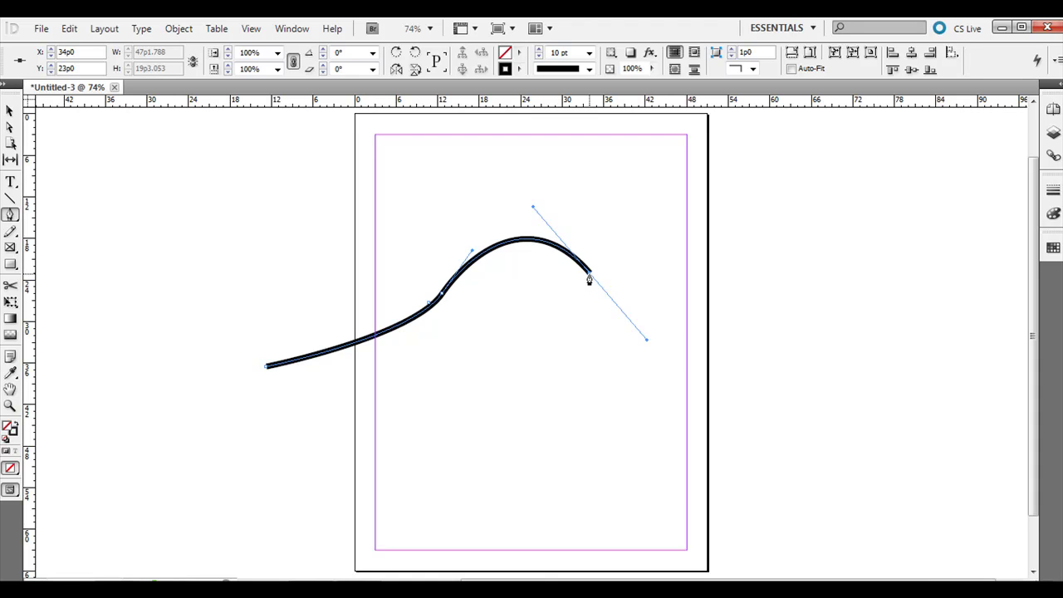
{"action": "left_click", "coordinate": [588, 274]}
- Add the wave's curled inner face and long flat tail beyond the page, and close the path at its starting point
{"action": "left_click_drag", "start_coordinate": [544, 293], "coordinate": [424, 260]}
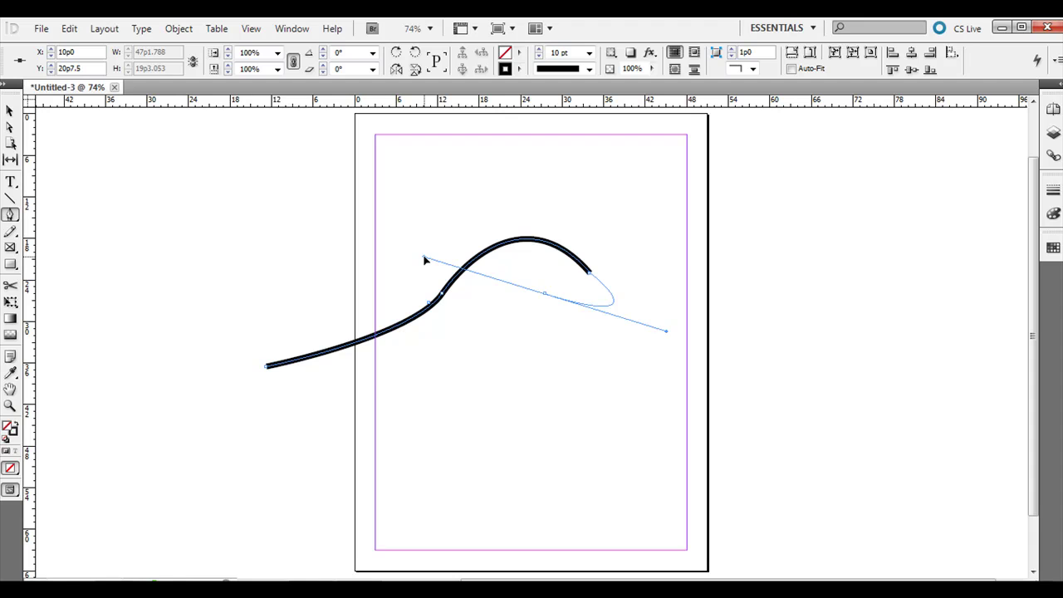
{"action": "mouse_move", "coordinate": [423, 260]}
{"action": "left_mouse_down"}
{"action": "mouse_move", "coordinate": [493, 315]}
{"action": "mouse_move", "coordinate": [570, 356]}
{"action": "mouse_move", "coordinate": [595, 354]}
{"action": "left_mouse_up"}
{"action": "left_click_drag", "start_coordinate": [741, 348], "coordinate": [782, 354]}
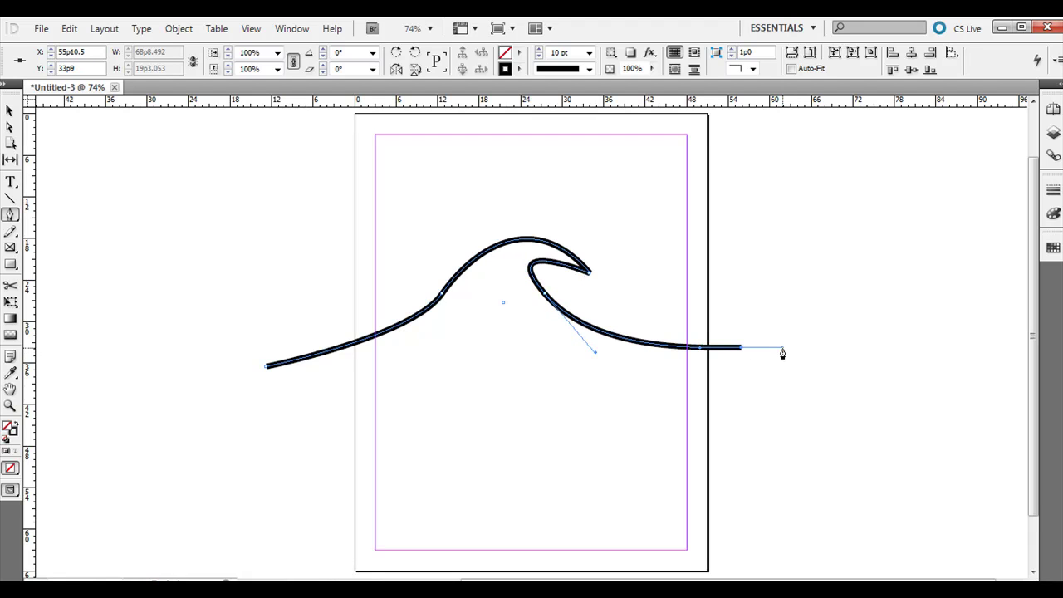
{"action": "left_click", "coordinate": [265, 366]}
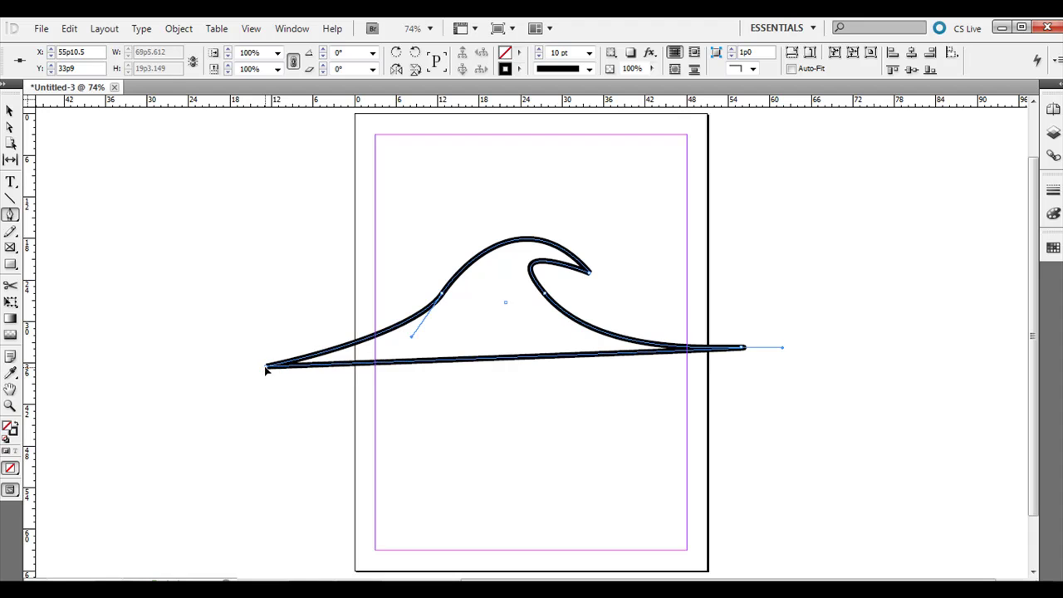
- Swap the wave's fill and stroke, and set its fill to a light cyan-blue
{"action": "left_click", "coordinate": [16, 424]}
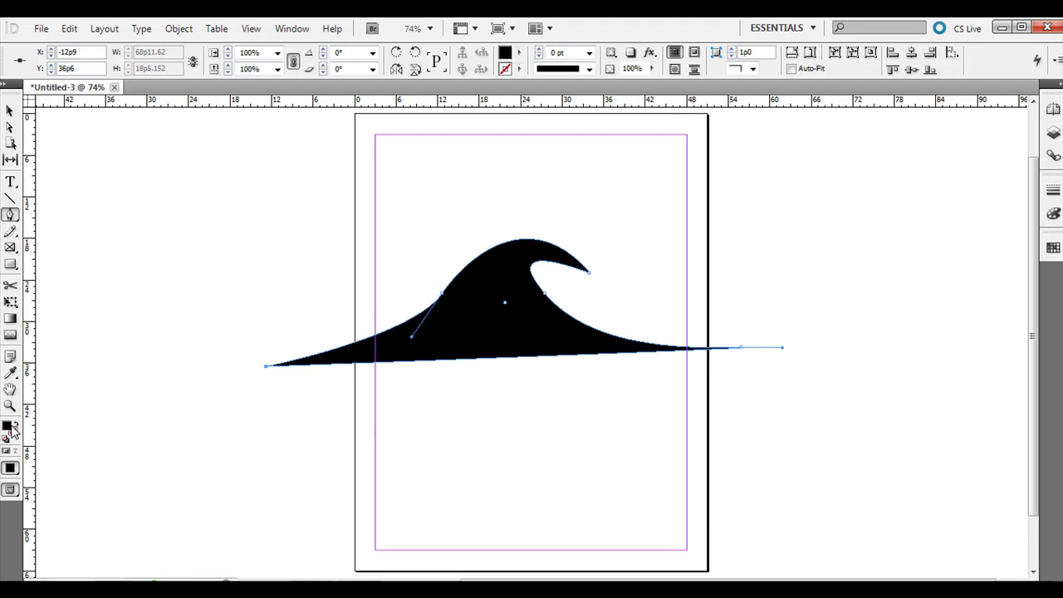
{"action": "double_click", "coordinate": [8, 427]}
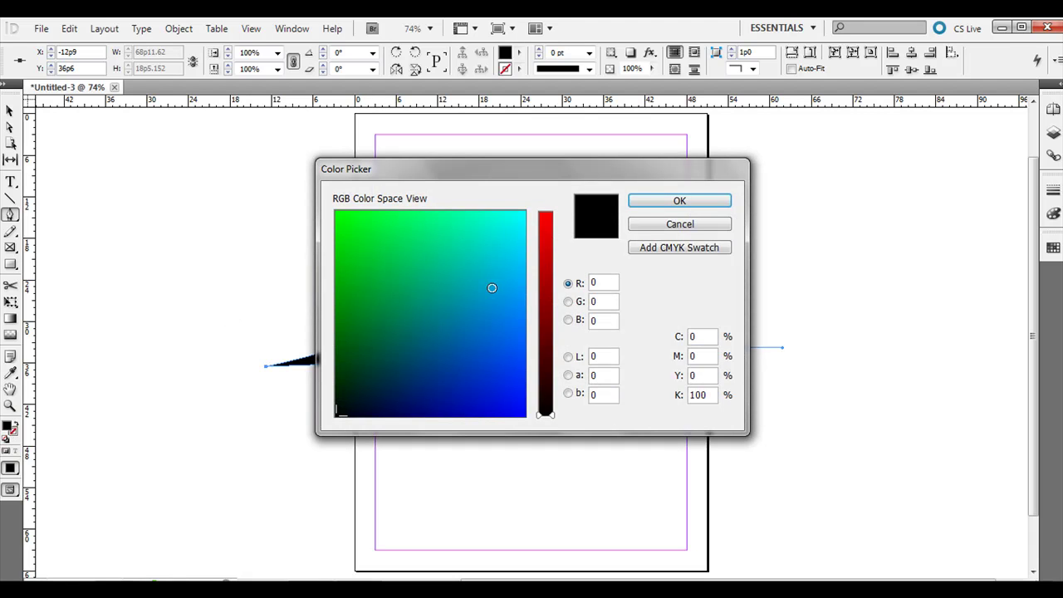
{"action": "left_click_drag", "start_coordinate": [491, 287], "coordinate": [493, 265]}
{"action": "left_click", "coordinate": [638, 206]}
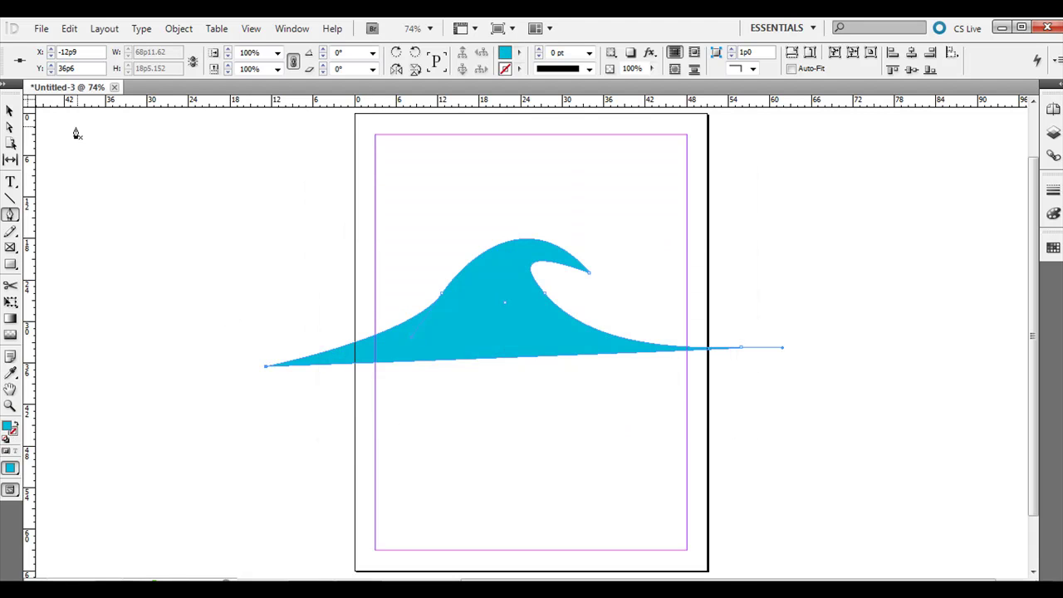
- Move the blue wave slightly toward the lower part of the page and delete it
{"action": "key", "text": "v"}
{"action": "left_click_drag", "start_coordinate": [479, 306], "coordinate": [514, 342]}
{"action": "key", "text": "Delete"}
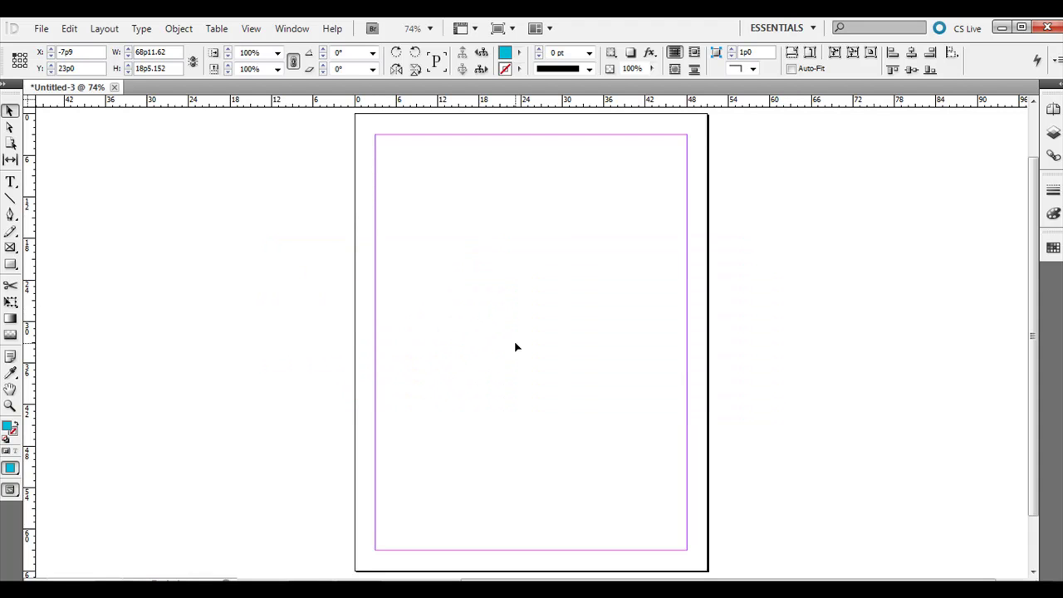
- Draw an open S-shaped path of two curved Pen tool segments about 65p3 wide across the page
{"action": "left_click", "coordinate": [11, 214]}
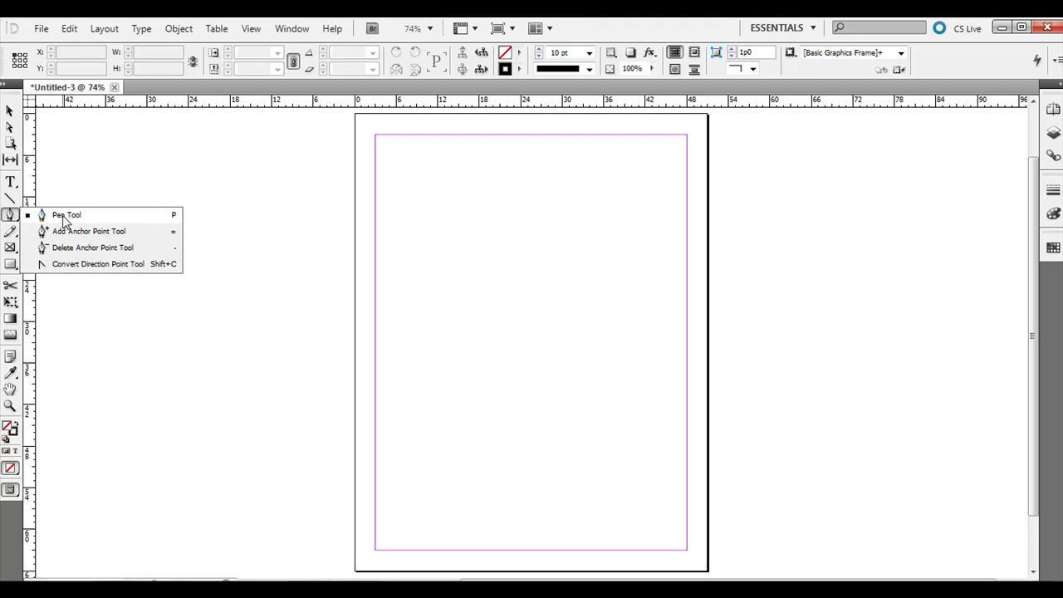
{"action": "left_click", "coordinate": [48, 215]}
{"action": "left_click", "coordinate": [306, 346]}
{"action": "left_click_drag", "start_coordinate": [538, 272], "coordinate": [628, 305]}
{"action": "left_click_drag", "start_coordinate": [752, 304], "coordinate": [826, 253]}
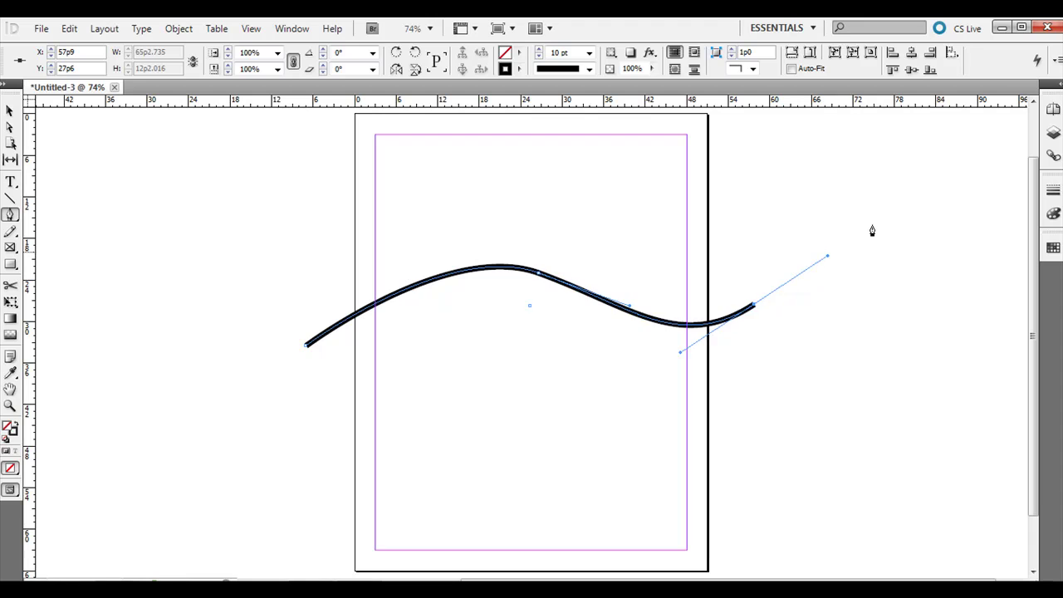
- Extend the path with a straight segment ending at about X 74p9, Y 15p10.5, and add an anchor point on its first curve
{"action": "left_click", "coordinate": [869, 224]}
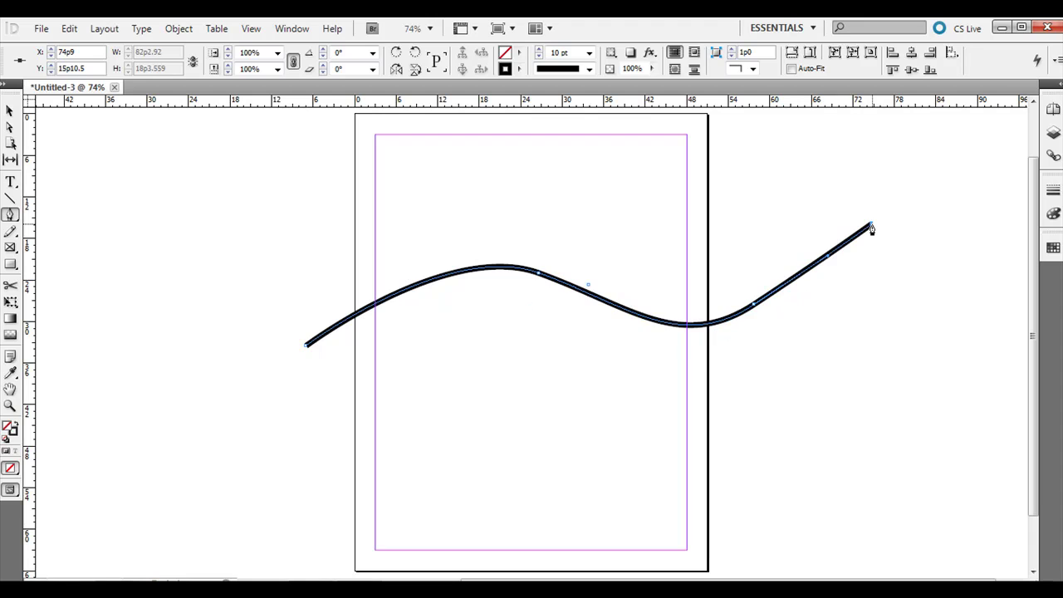
{"action": "left_click", "coordinate": [10, 217]}
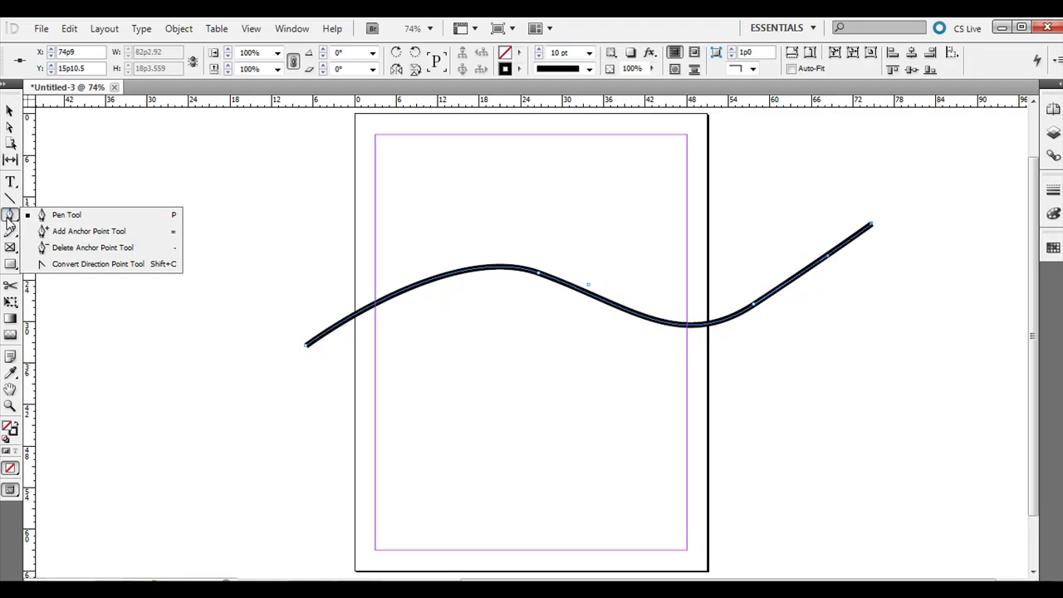
{"action": "left_click", "coordinate": [69, 233]}
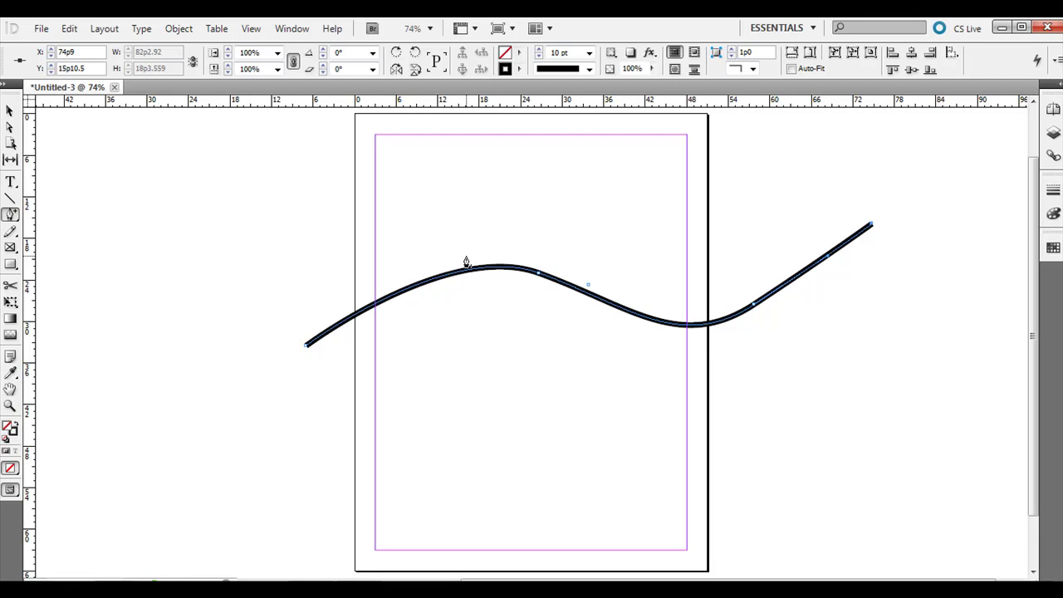
{"action": "left_click", "coordinate": [417, 286]}
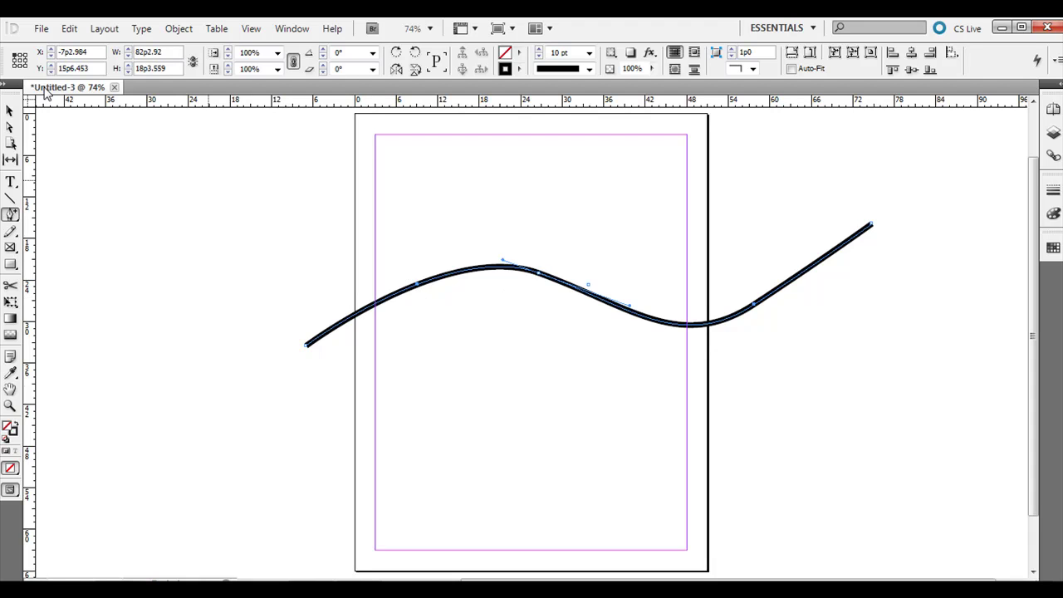
- Move the added anchor point to about X 6p7.5, Y 21p4.5 and extend its direction line to raise the first curve
{"action": "left_click", "coordinate": [9, 127]}
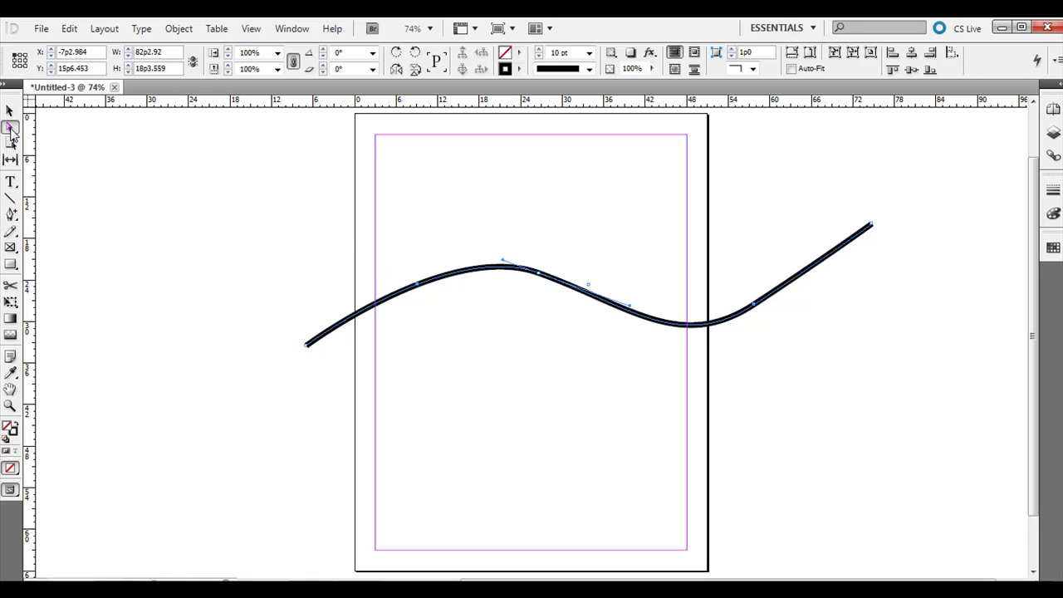
{"action": "left_click", "coordinate": [413, 230]}
{"action": "left_click", "coordinate": [420, 286]}
{"action": "left_click_drag", "start_coordinate": [419, 286], "coordinate": [484, 206]}
{"action": "left_click", "coordinate": [435, 260]}
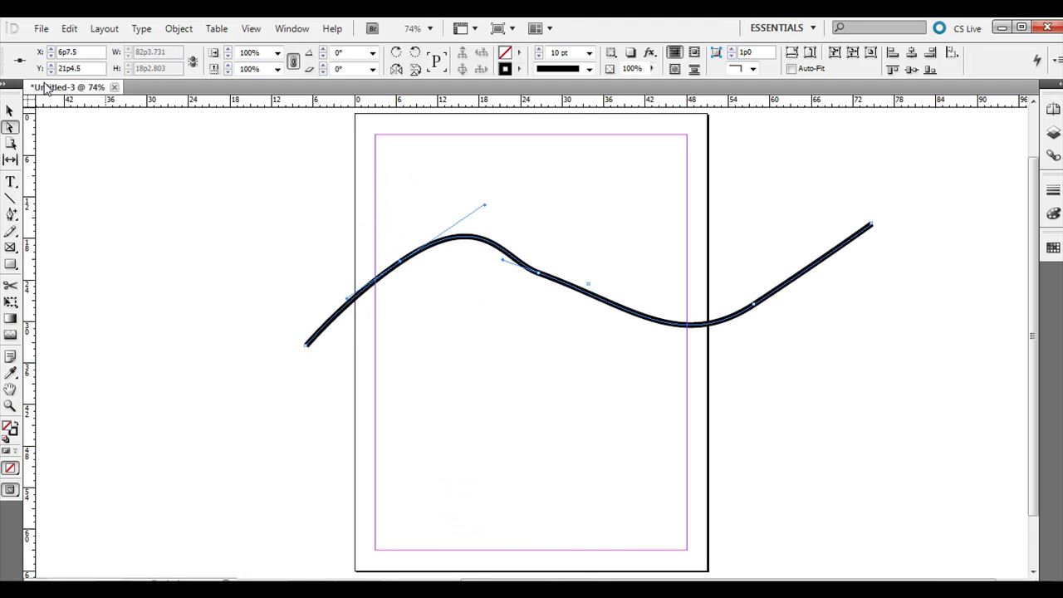
- Delete the anchor point between the path's two curved segments with the Delete Anchor Point tool
{"action": "left_click", "coordinate": [11, 214]}
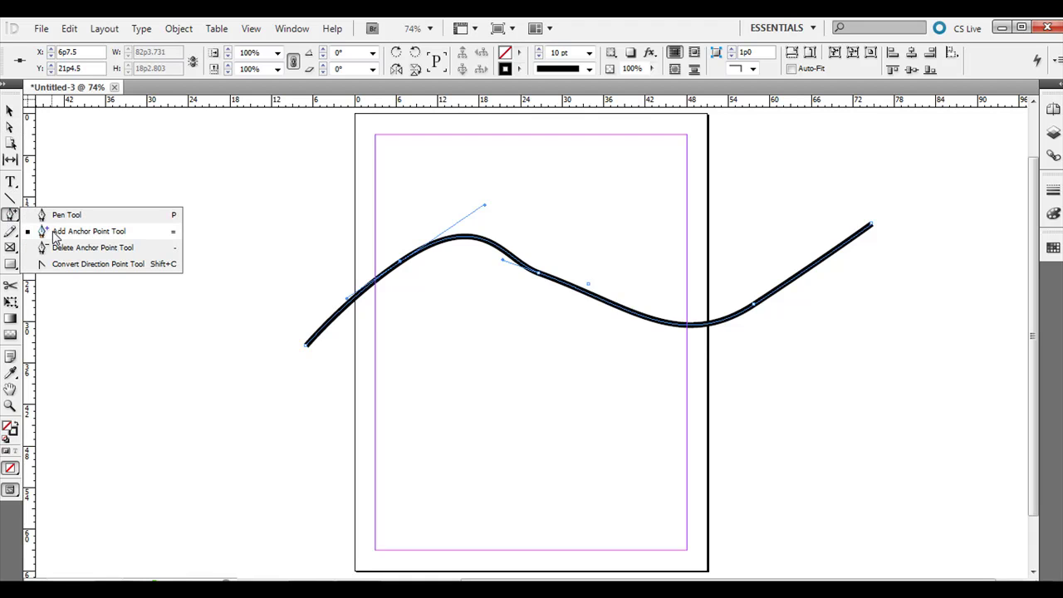
{"action": "left_click", "coordinate": [66, 248]}
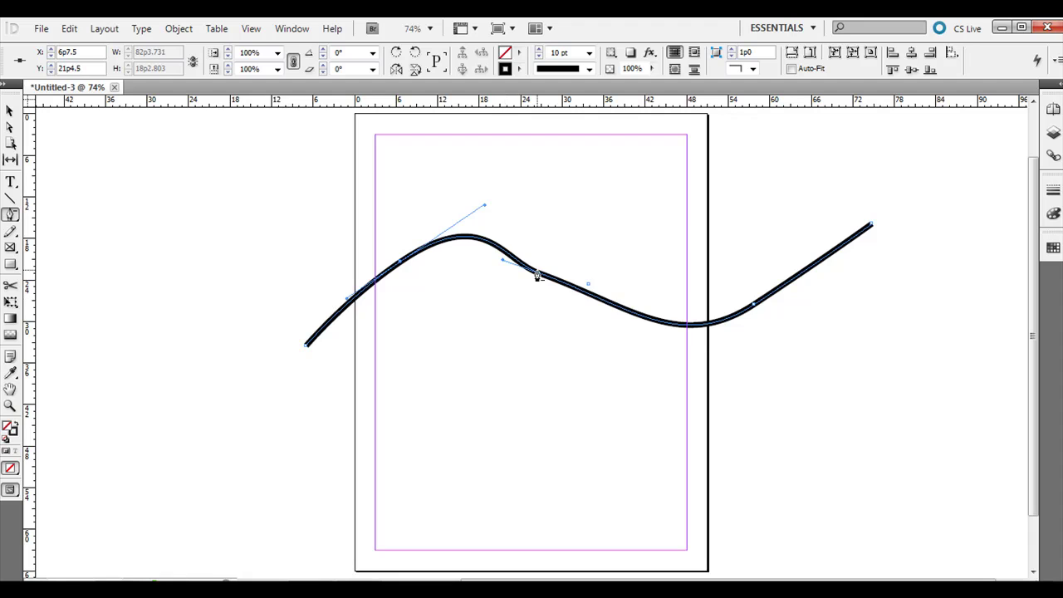
{"action": "left_click", "coordinate": [537, 276]}
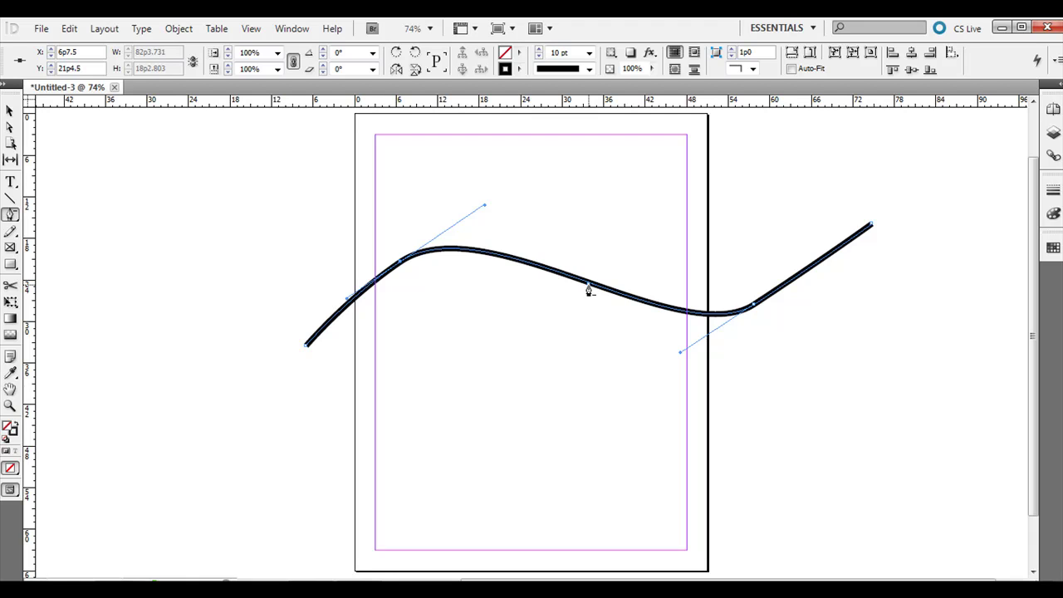
{"action": "left_click", "coordinate": [10, 112]}
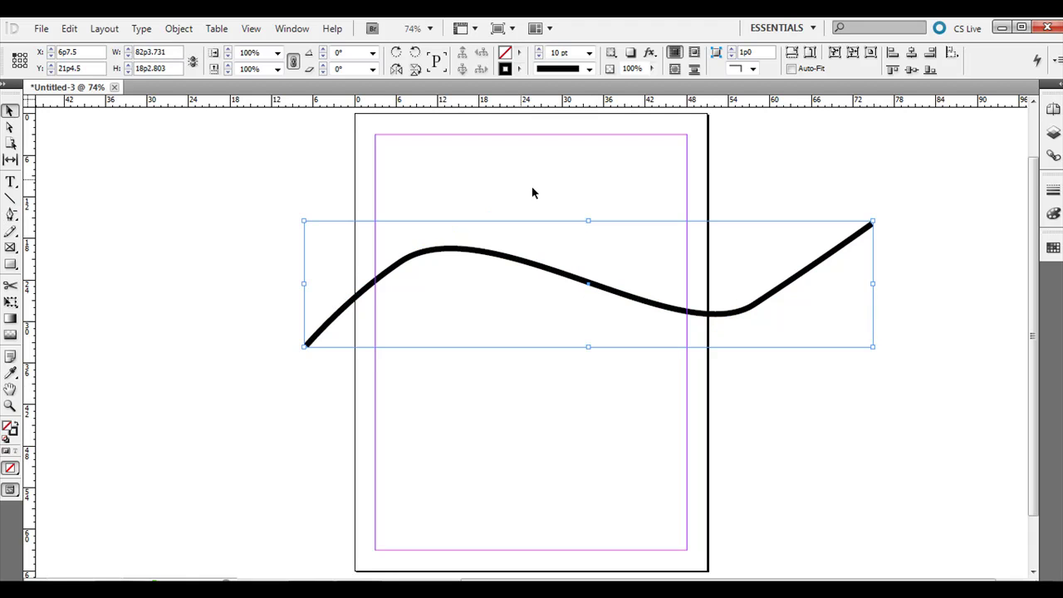
{"action": "left_click", "coordinate": [533, 191]}
{"action": "left_click", "coordinate": [589, 283]}
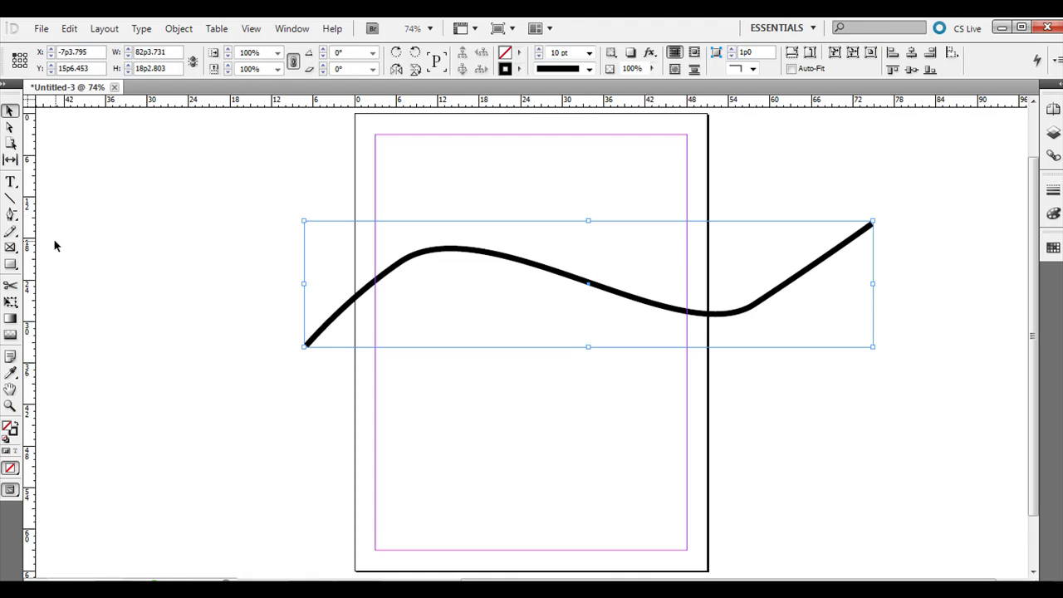
{"action": "left_click_drag", "start_coordinate": [10, 218], "coordinate": [71, 247]}
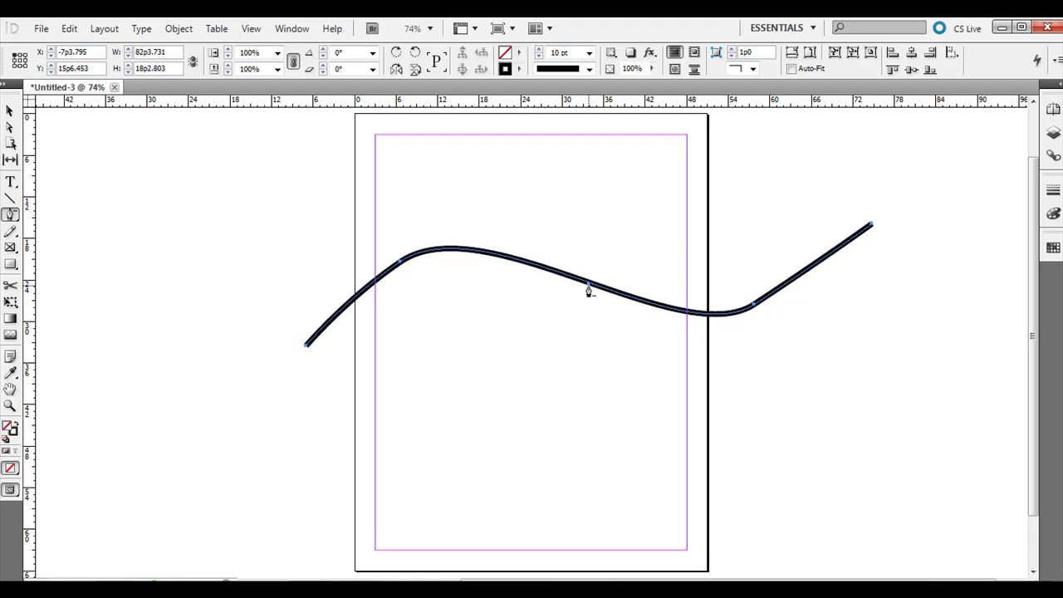
{"action": "left_click", "coordinate": [11, 127]}
{"action": "left_click", "coordinate": [222, 191]}
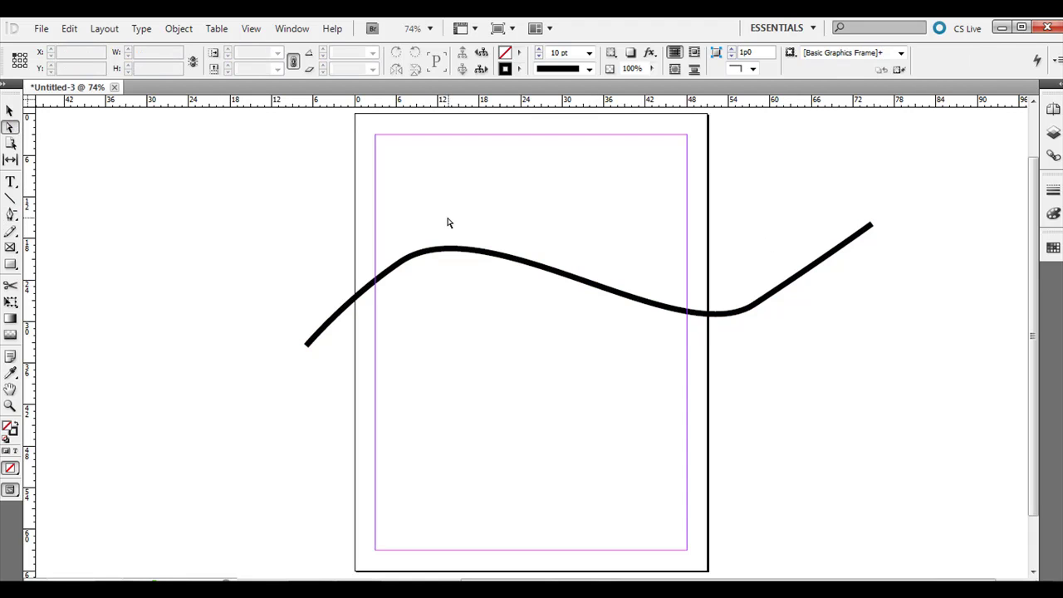
{"action": "left_click", "coordinate": [394, 273]}
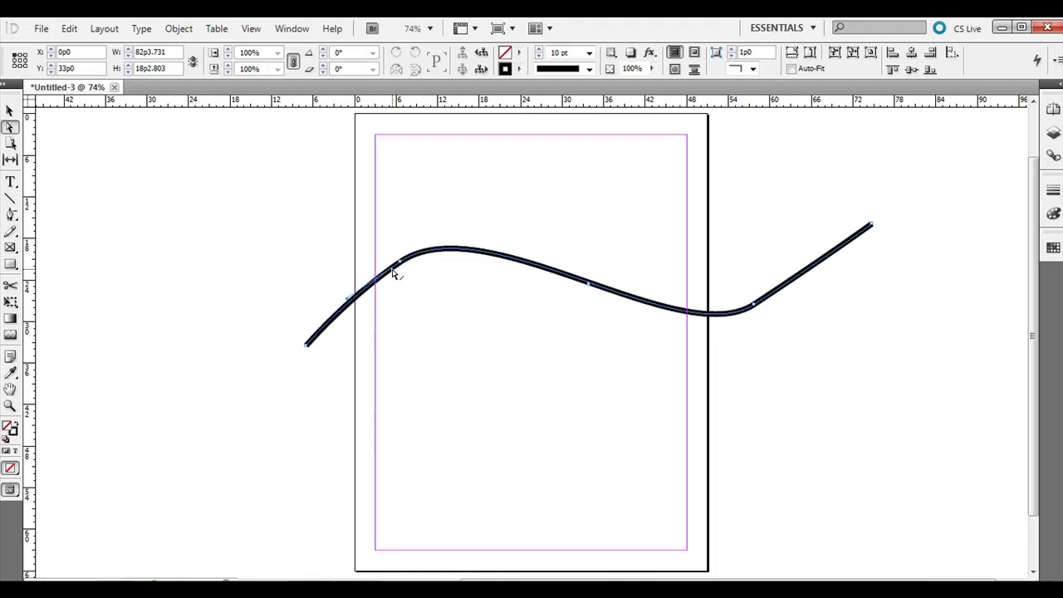
{"action": "left_click", "coordinate": [584, 240]}
{"action": "left_click", "coordinate": [11, 214]}
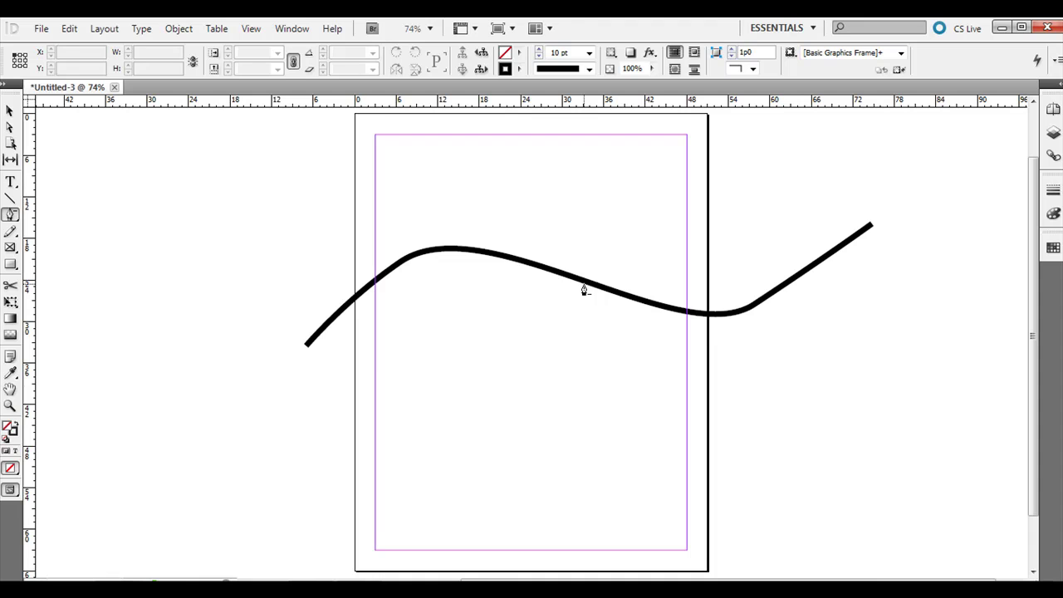
- Move the whole path to about X -19p4.5, Y 11p7.5 and activate the Delete Anchor Point tool
{"action": "left_click", "coordinate": [10, 110]}
{"action": "left_click_drag", "start_coordinate": [454, 258], "coordinate": [371, 232]}
{"action": "left_click", "coordinate": [10, 214]}
{"action": "left_click", "coordinate": [10, 215]}
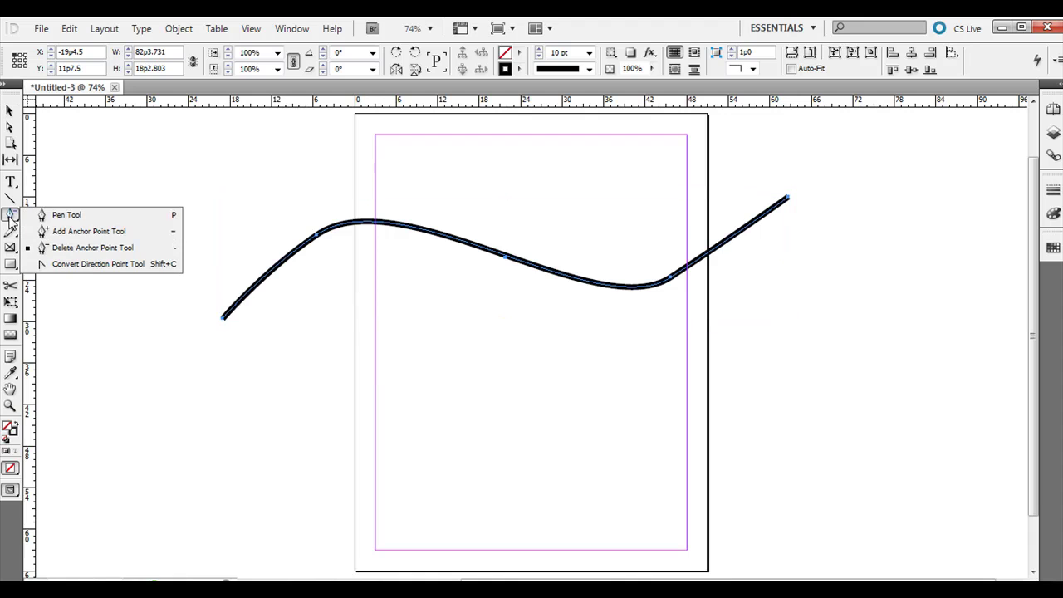
{"action": "left_click", "coordinate": [78, 246]}
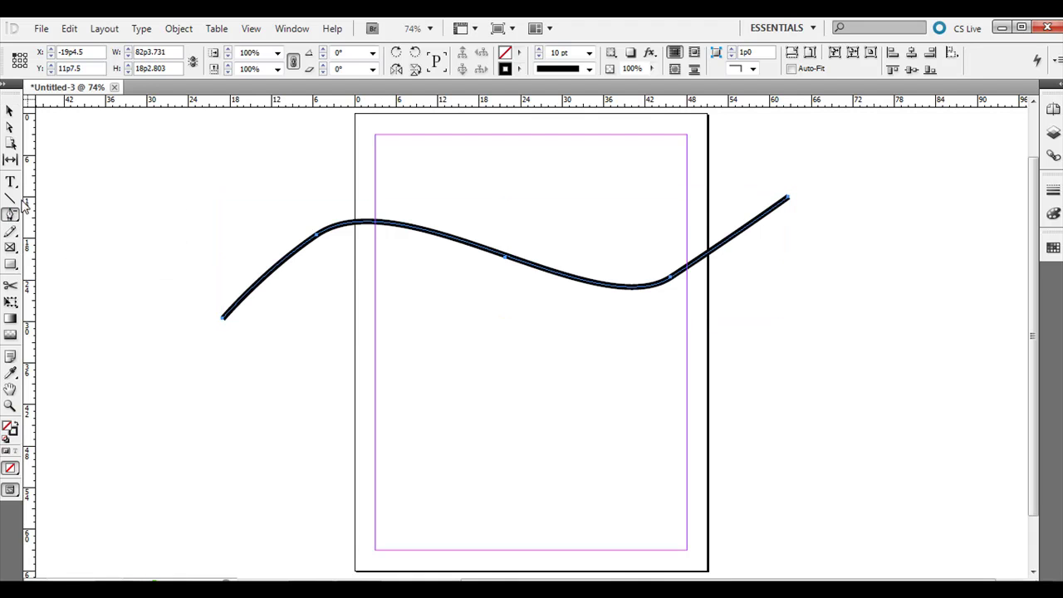
- Bulge the path's long middle curve upward and move its starting end point to about X -29p4.5, Y 12p3
{"action": "left_click", "coordinate": [10, 128]}
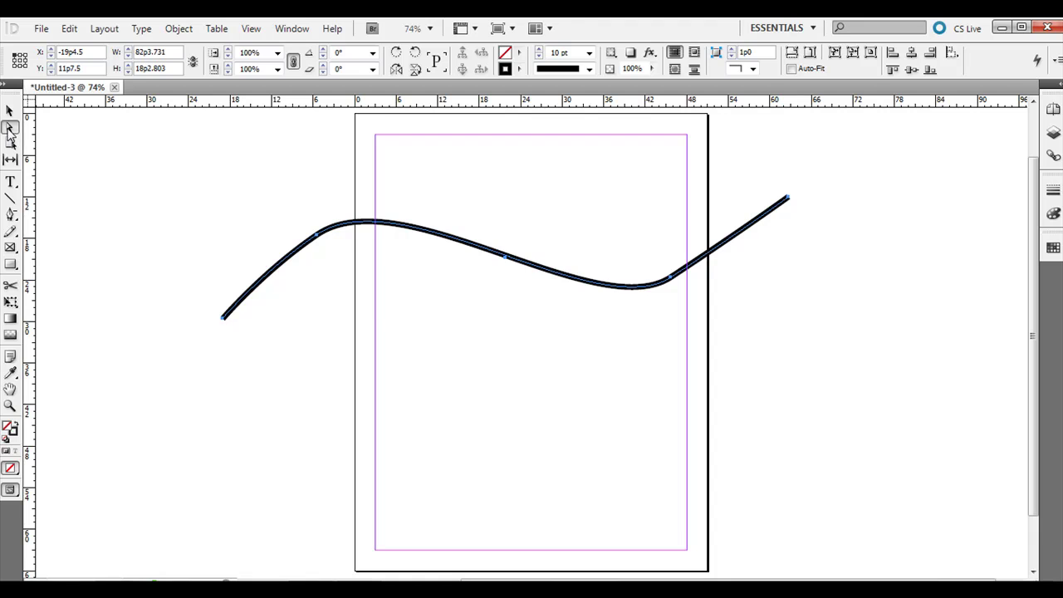
{"action": "left_click", "coordinate": [164, 189]}
{"action": "left_click", "coordinate": [316, 238]}
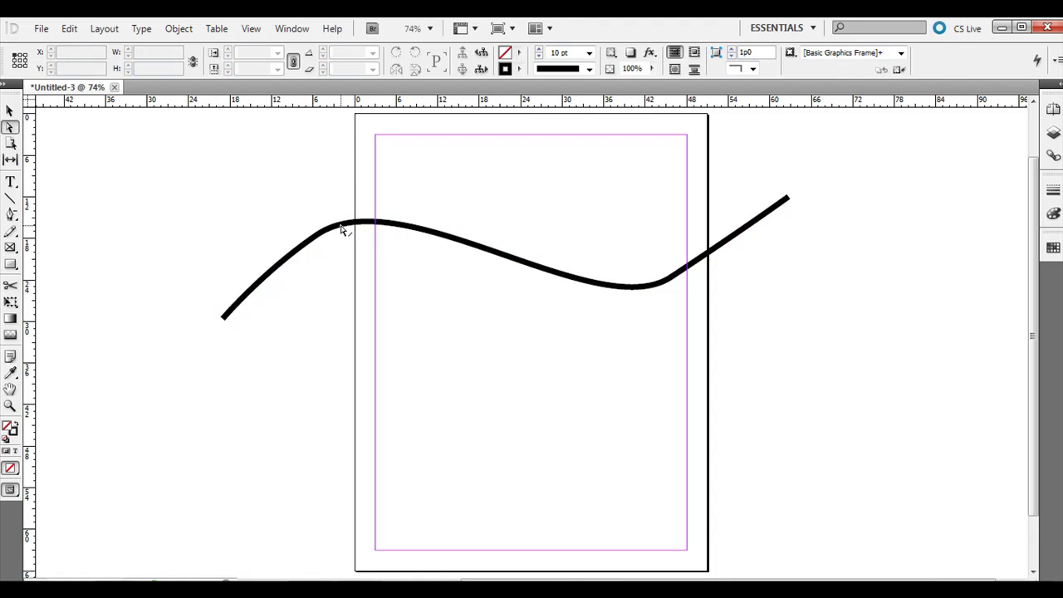
{"action": "left_click_drag", "start_coordinate": [341, 229], "coordinate": [391, 211]}
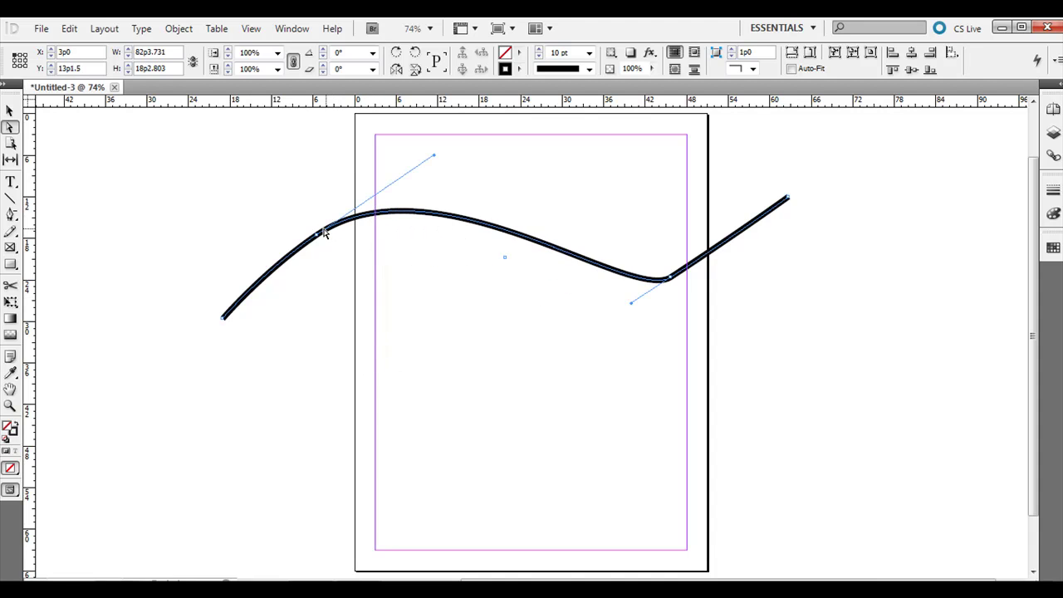
{"action": "mouse_move", "coordinate": [316, 238]}
{"action": "left_mouse_down"}
{"action": "mouse_move", "coordinate": [296, 204]}
{"action": "mouse_move", "coordinate": [417, 261]}
{"action": "mouse_move", "coordinate": [318, 189]}
{"action": "mouse_move", "coordinate": [280, 221]}
{"action": "mouse_move", "coordinate": [319, 239]}
{"action": "left_mouse_up"}
{"action": "left_click_drag", "start_coordinate": [223, 318], "coordinate": [152, 200]}
- Delete the path's first two anchor points in turn and undo both deletions
{"action": "left_click", "coordinate": [10, 215]}
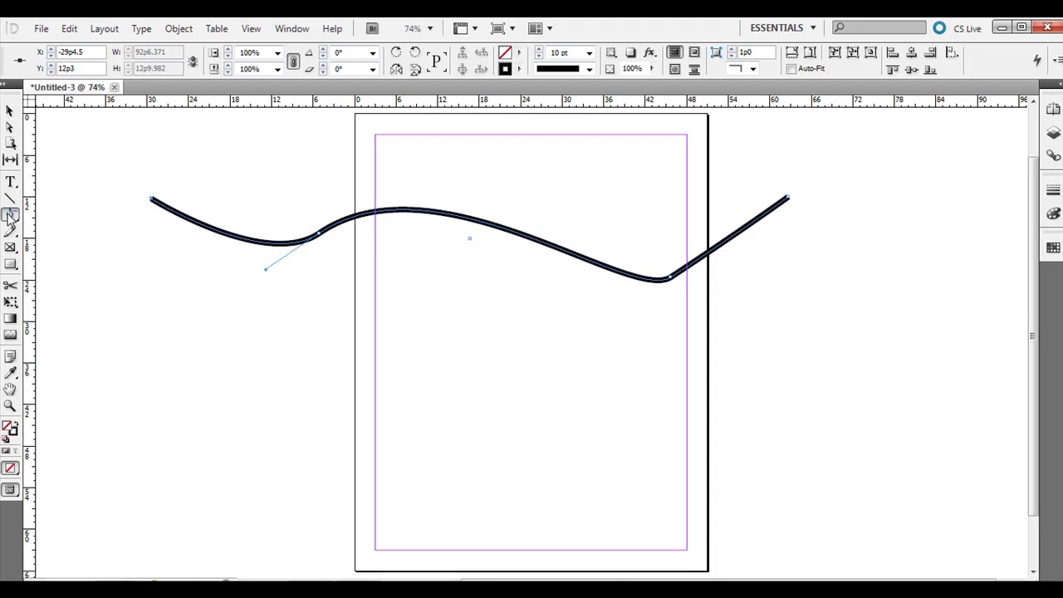
{"action": "left_click", "coordinate": [151, 200]}
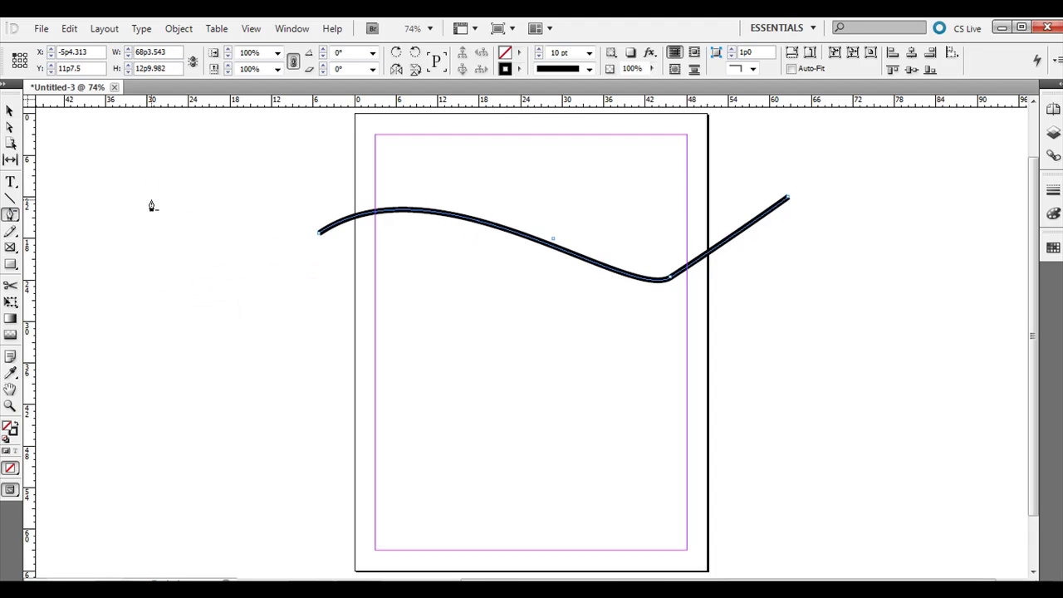
{"action": "left_click", "coordinate": [318, 237]}
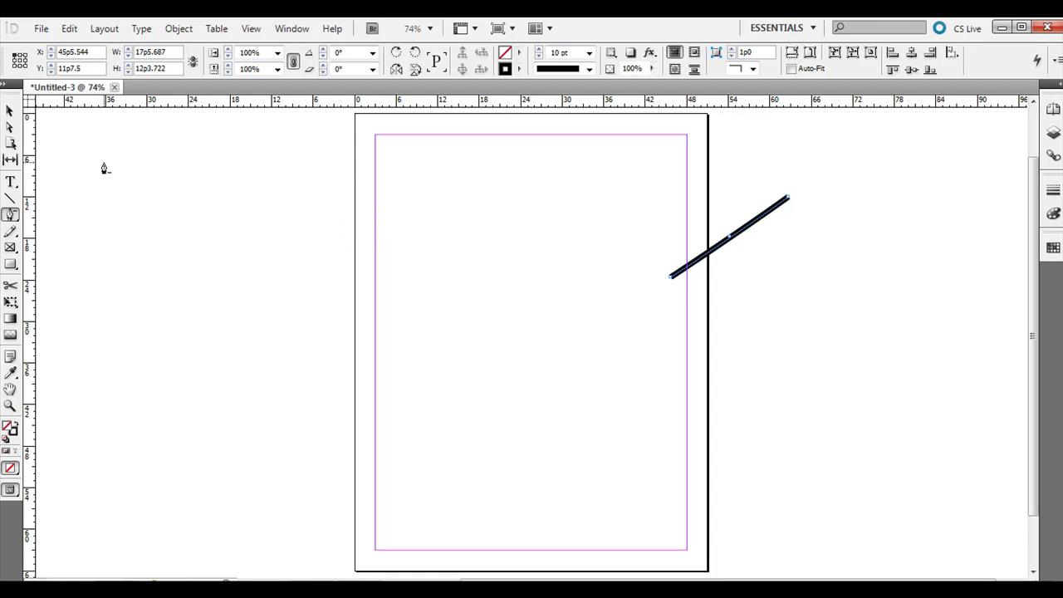
{"action": "key", "text": "ctrl+z"}
{"action": "key", "text": "ctrl+z"}
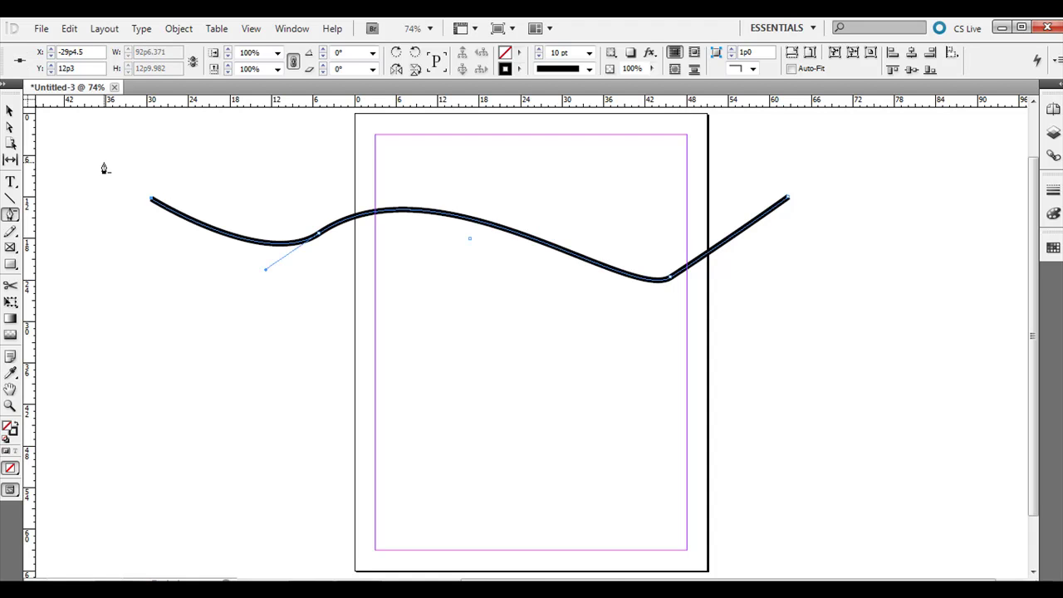
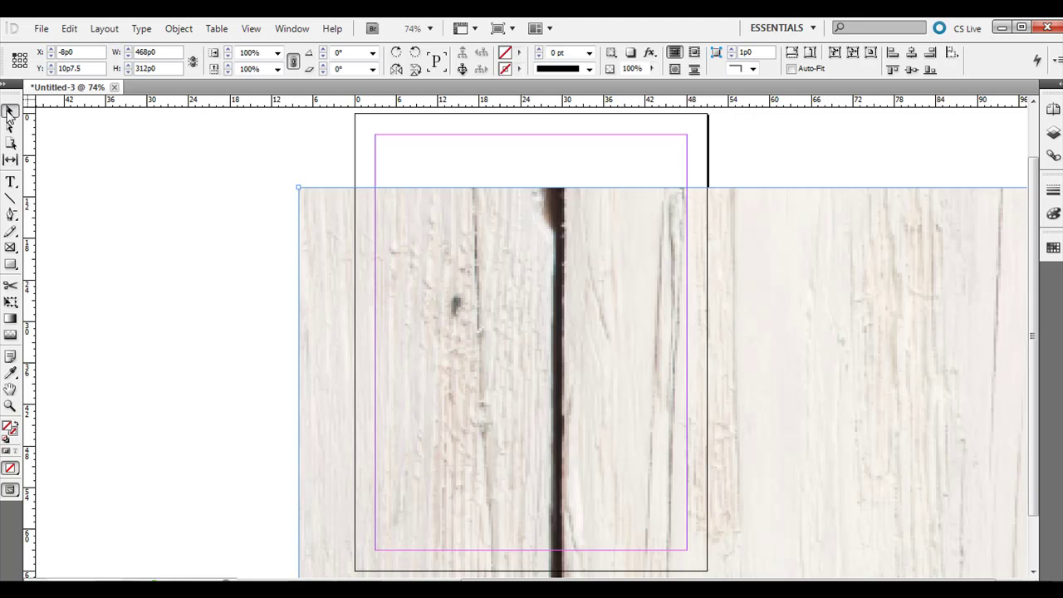
- Reduce the oversized camera photo's frame to about 110p9 by 73p10 and place it over the page at about X -10p4.5, Y 7p10.5
{"action": "left_click_drag", "start_coordinate": [347, 217], "coordinate": [263, 193]}
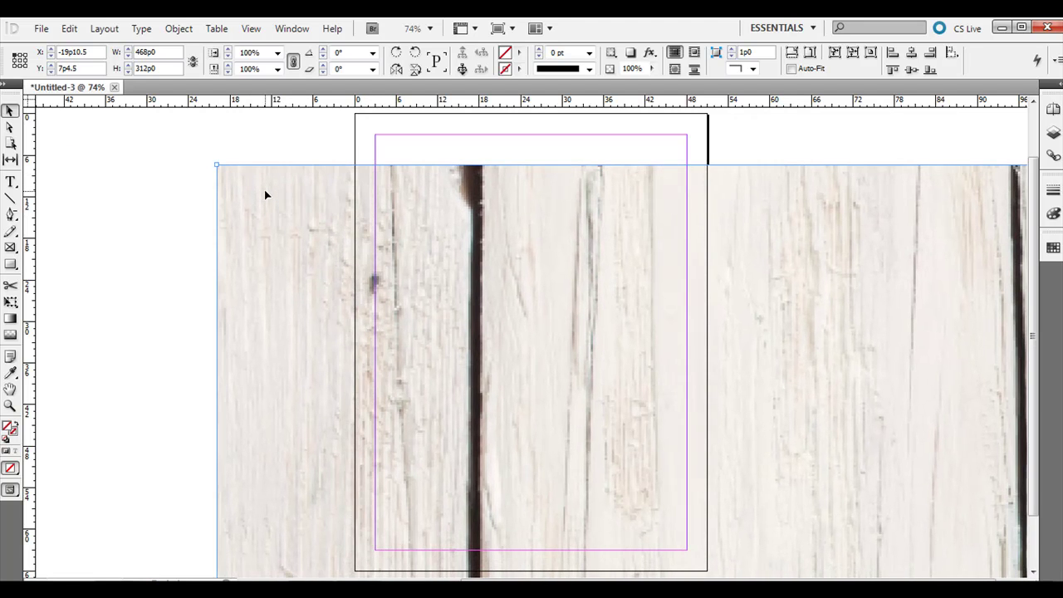
{"action": "left_click_drag", "start_coordinate": [217, 163], "coordinate": [307, 184]}
{"action": "left_click_drag", "start_coordinate": [240, 141], "coordinate": [734, 549]}
{"action": "left_click_drag", "start_coordinate": [341, 267], "coordinate": [629, 556]}
{"action": "left_click_drag", "start_coordinate": [628, 456], "coordinate": [832, 520]}
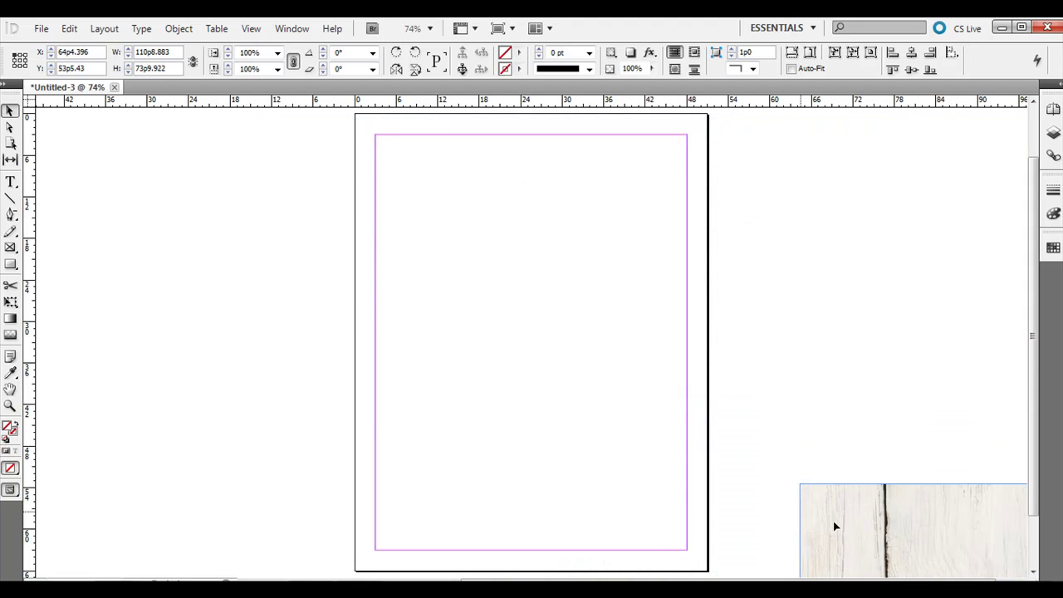
{"action": "left_click_drag", "start_coordinate": [479, 241], "coordinate": [254, 173]}
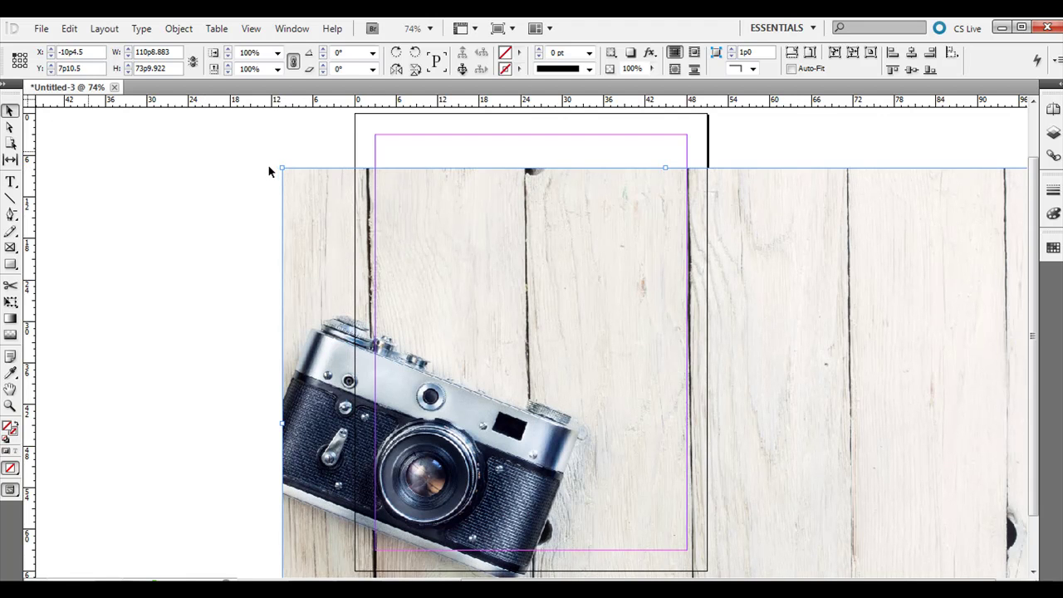
- Adjust the photo's frame to about 116p7 by 70p2 to include the whole camera, and scale the photo to about 94p8 by 57p0
{"action": "left_click_drag", "start_coordinate": [281, 167], "coordinate": [240, 190]}
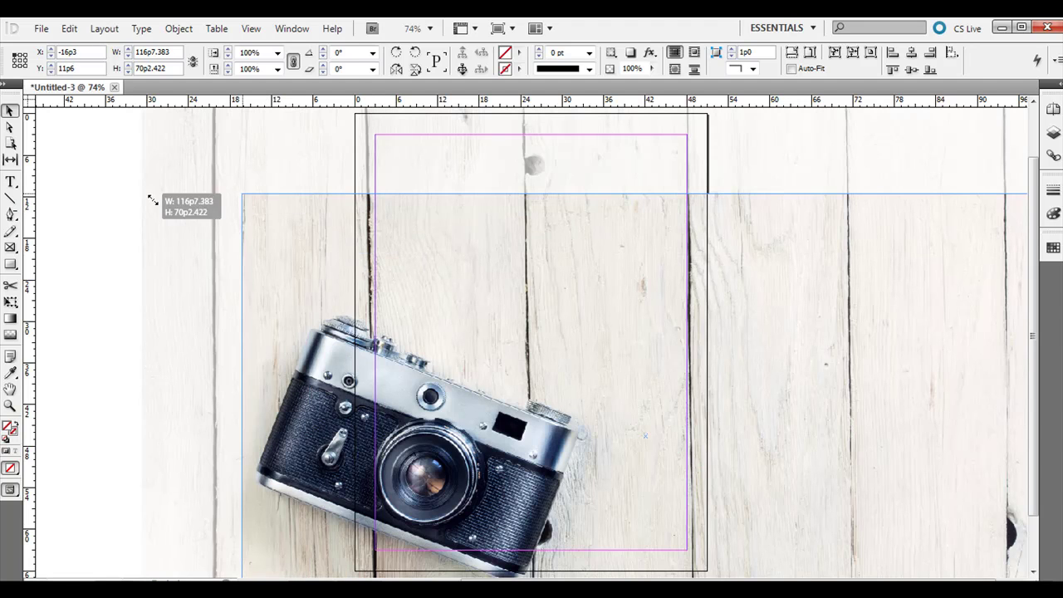
{"action": "left_click", "coordinate": [88, 216]}
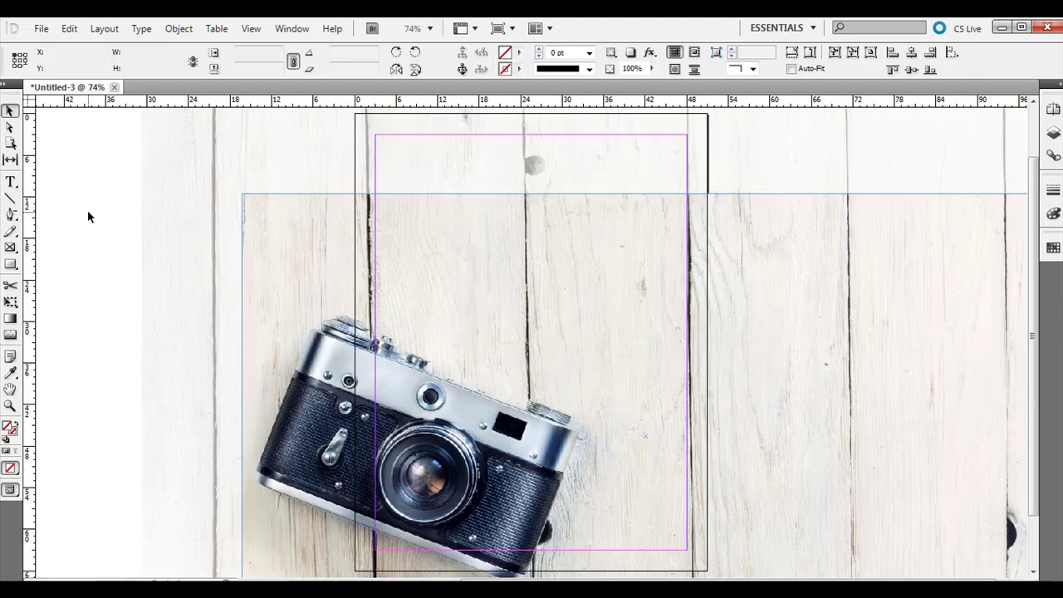
{"action": "left_click", "coordinate": [240, 193]}
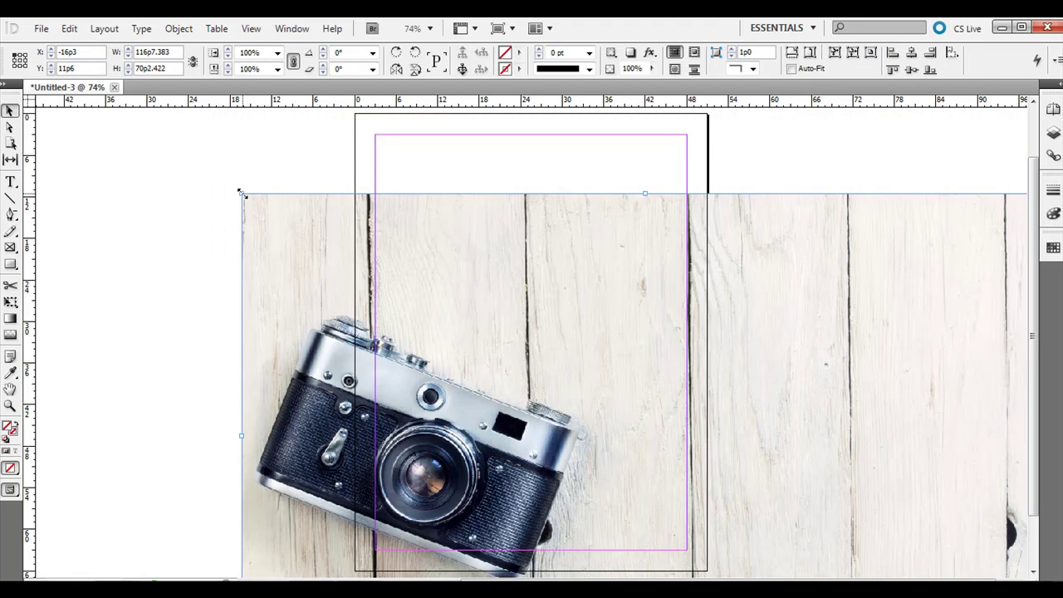
{"action": "left_click_drag", "start_coordinate": [240, 192], "coordinate": [454, 240]}
{"action": "left_click", "coordinate": [380, 196]}
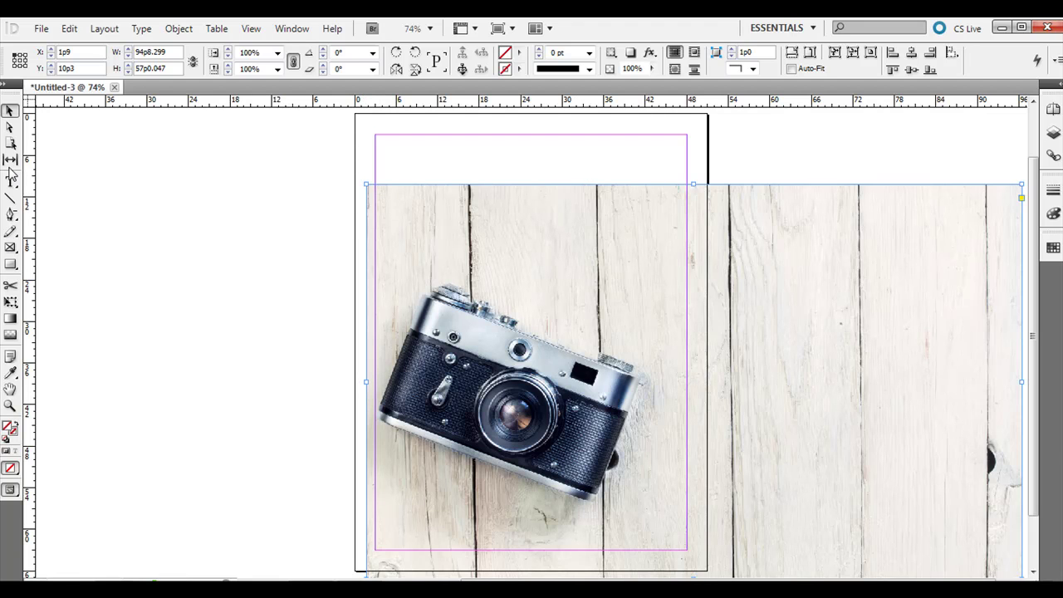
- Undo the photo's last move
{"action": "left_click", "coordinate": [10, 129]}
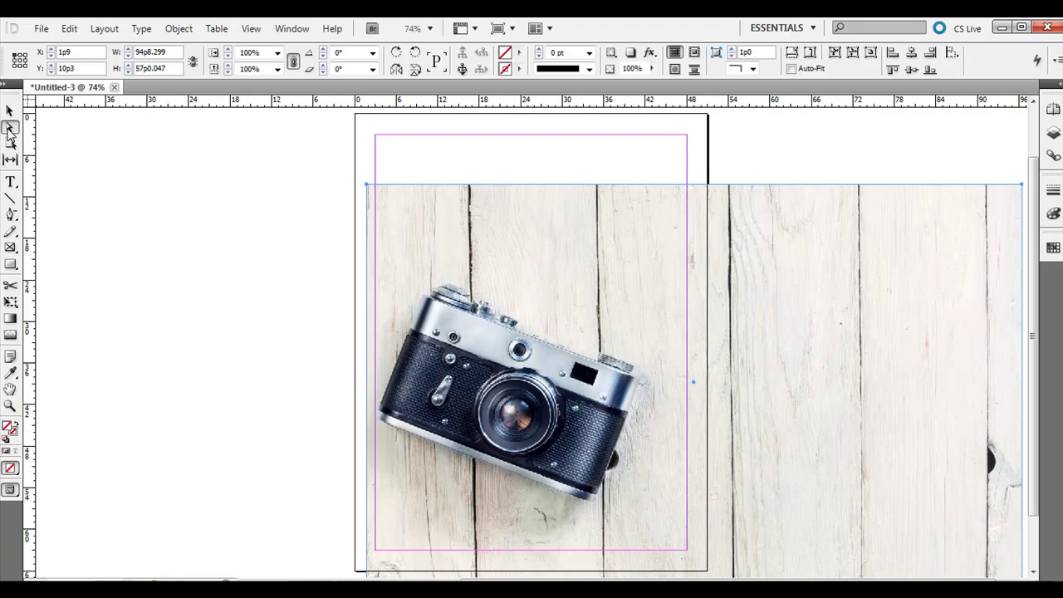
{"action": "left_click", "coordinate": [9, 113]}
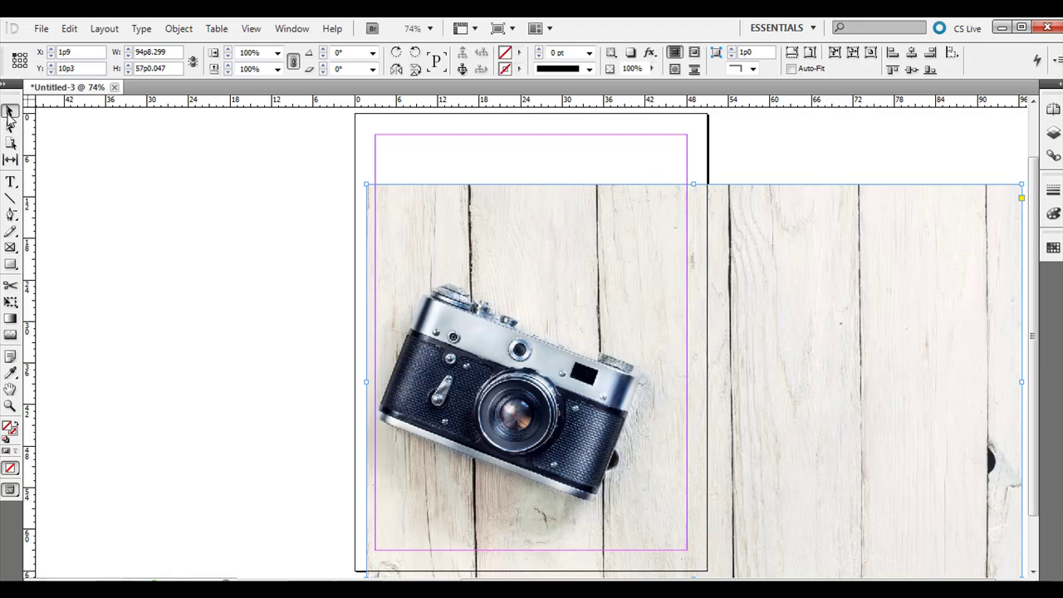
{"action": "key", "text": "ctrl+z"}
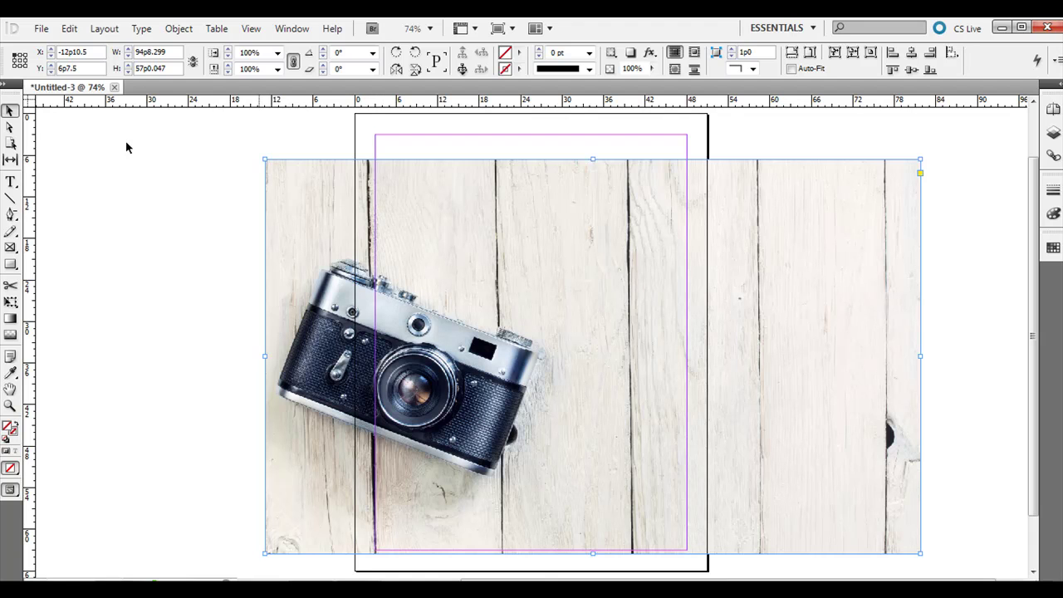
- Reshape the photo's frame by moving its upper-left corner point to X -9p10.5, Y 14p6 and its upper-right one to X 63p3, Y 18p0
{"action": "left_click", "coordinate": [10, 129]}
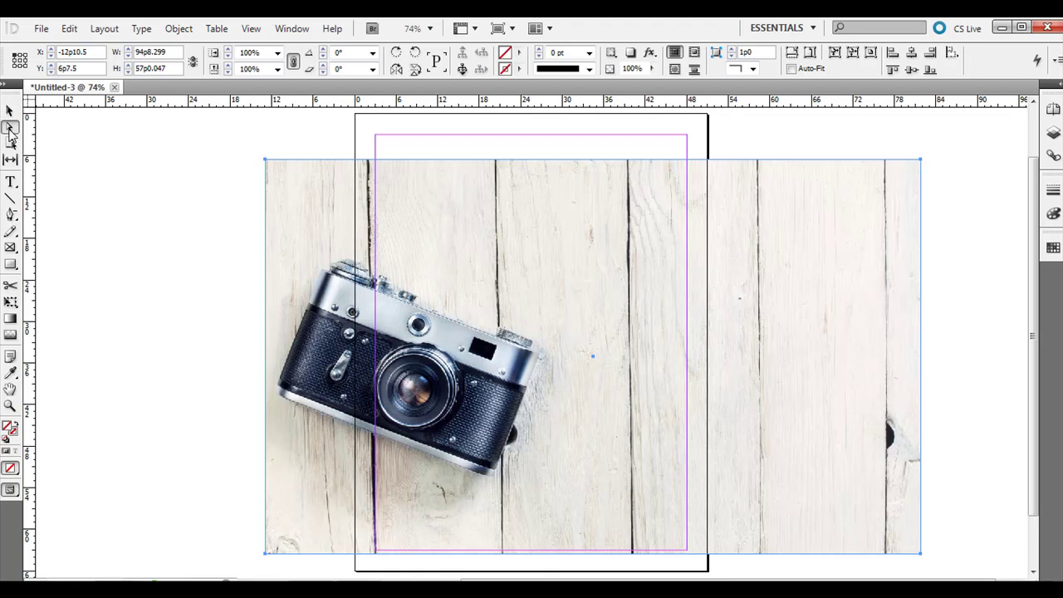
{"action": "left_click", "coordinate": [155, 143]}
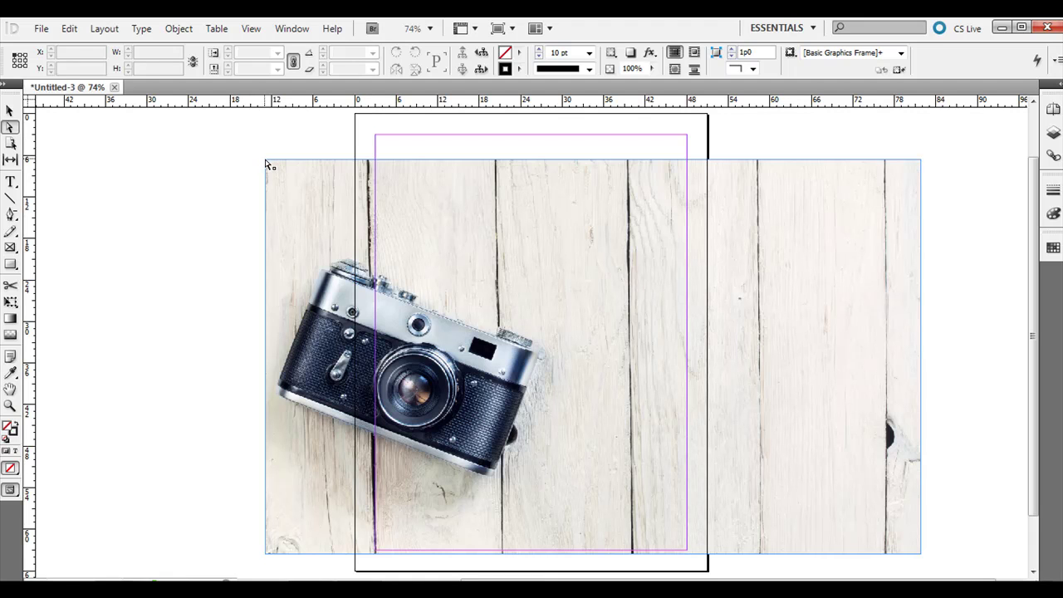
{"action": "left_click", "coordinate": [268, 165]}
{"action": "left_click_drag", "start_coordinate": [268, 165], "coordinate": [286, 215]}
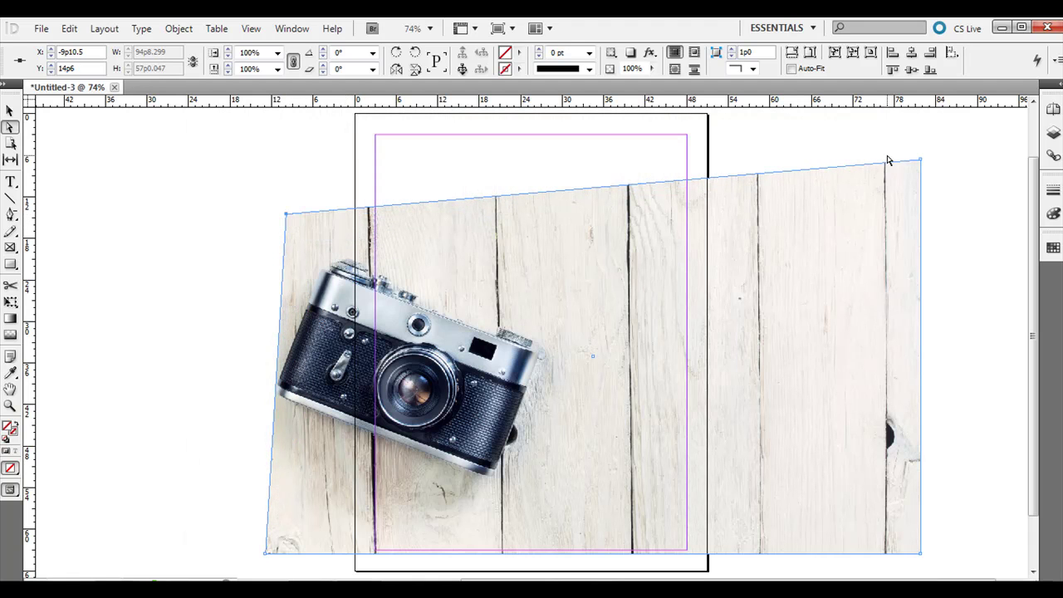
{"action": "left_click_drag", "start_coordinate": [920, 160], "coordinate": [793, 240]}
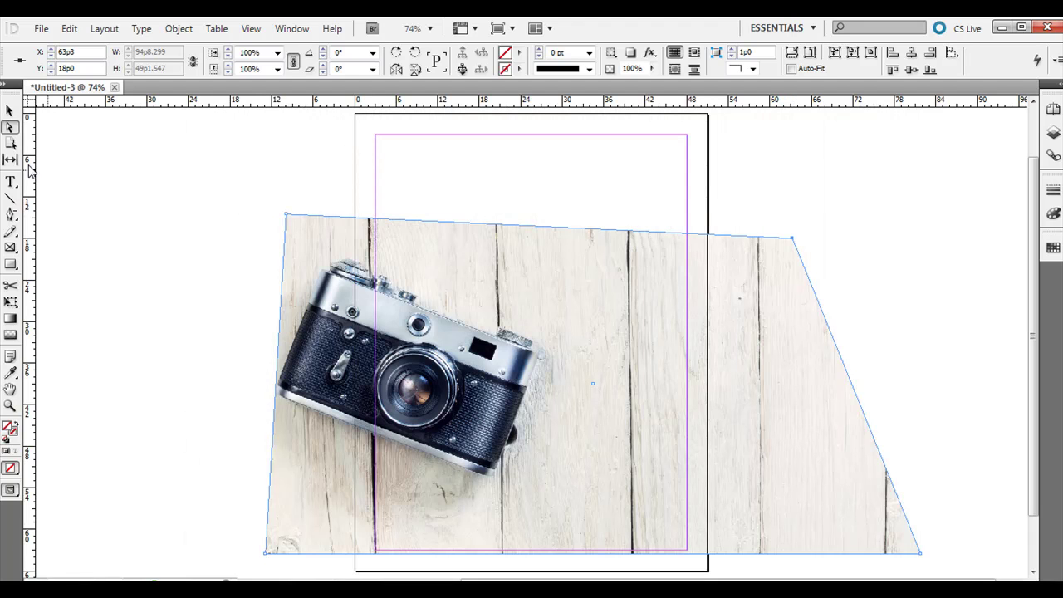
- Add one anchor point to the photo frame's top edge and three along its slanted right edge
{"action": "left_click", "coordinate": [11, 214]}
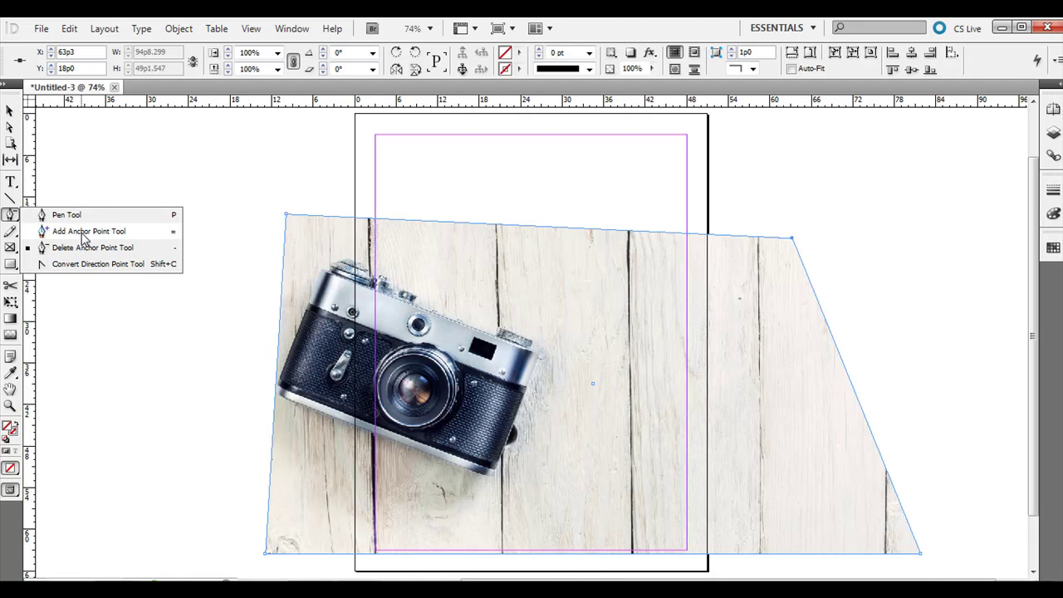
{"action": "left_click", "coordinate": [83, 236]}
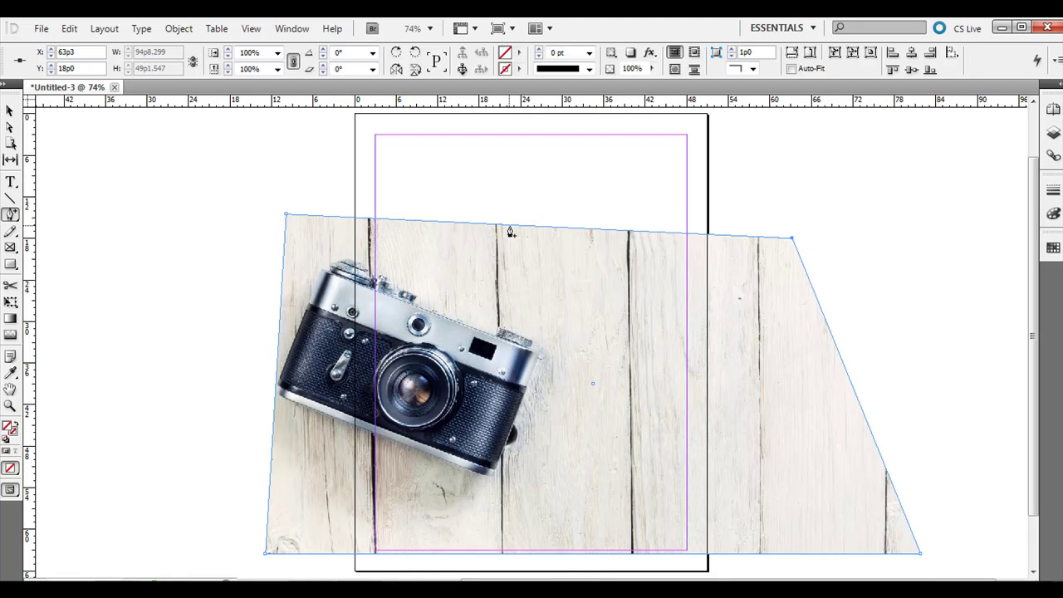
{"action": "left_click", "coordinate": [595, 229]}
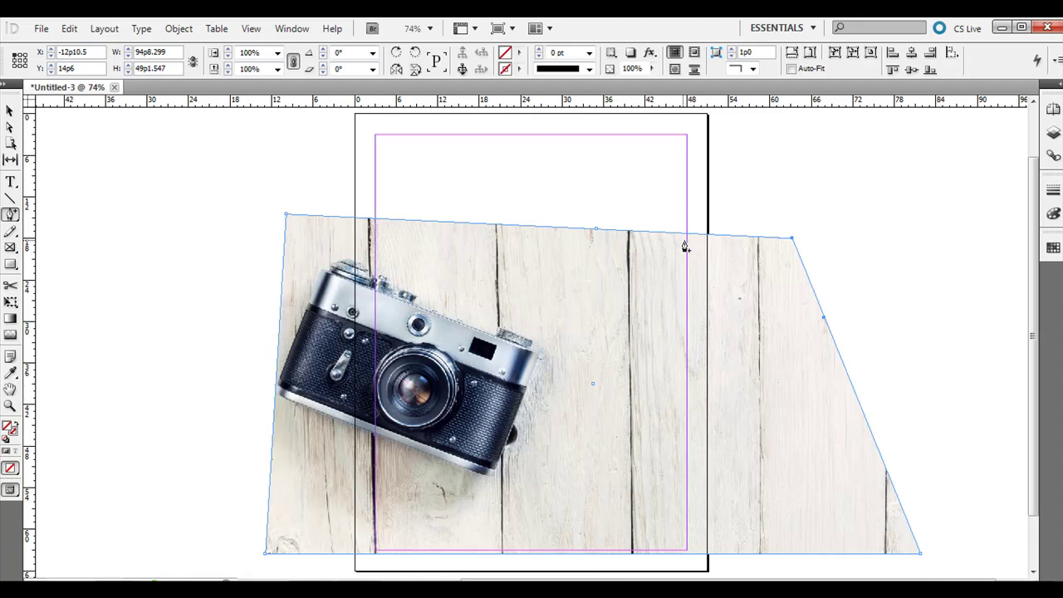
{"action": "left_click", "coordinate": [850, 385]}
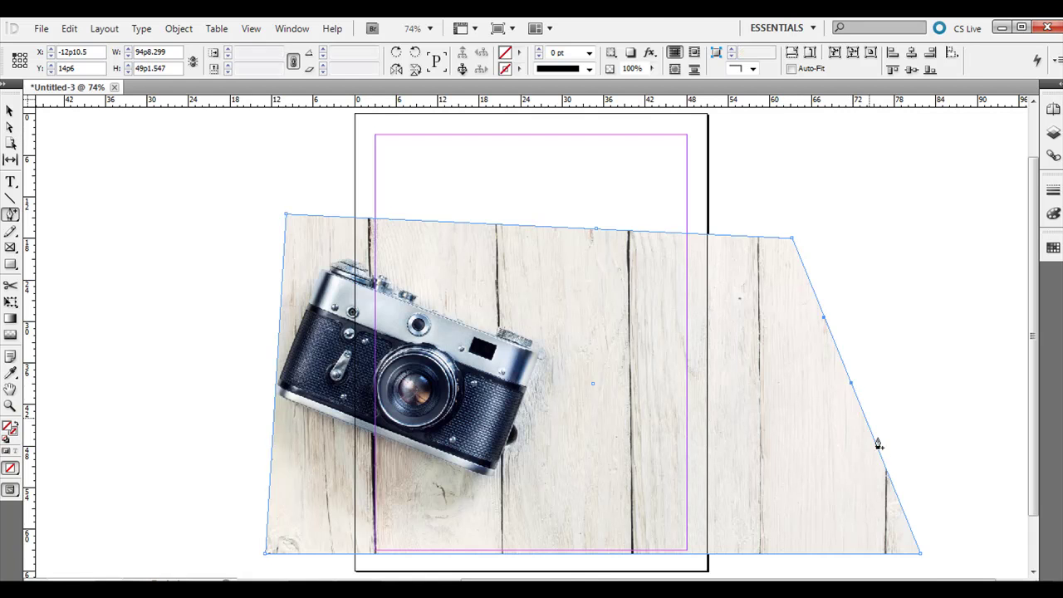
{"action": "left_click", "coordinate": [881, 456]}
- Move the middle added anchor point on the frame's slanted edge inward to about X 59p4.5, Y 42p0, and select the whole frame
{"action": "left_click", "coordinate": [10, 127]}
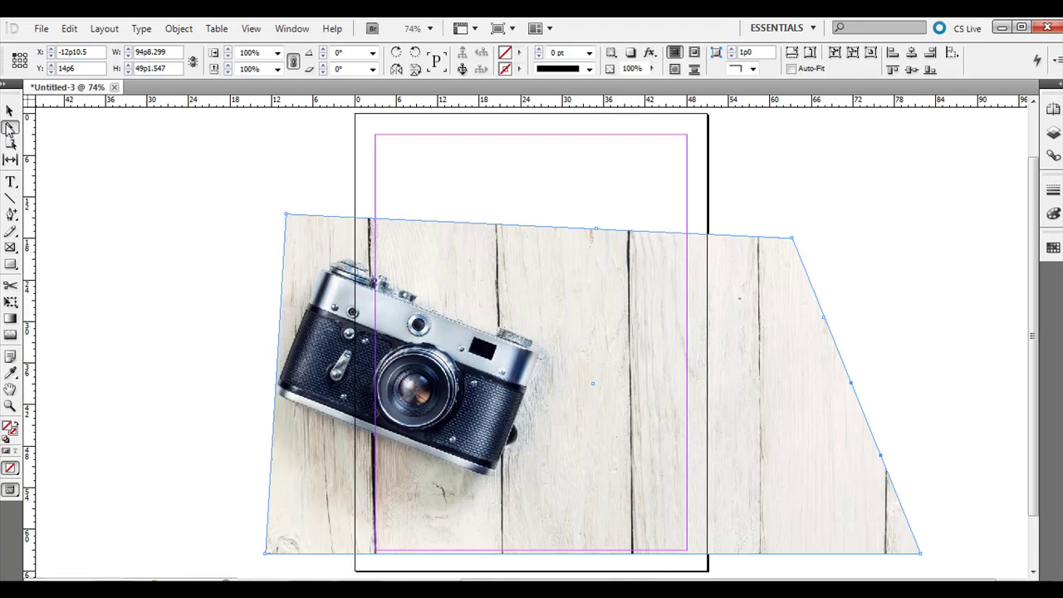
{"action": "left_click", "coordinate": [916, 354]}
{"action": "left_click_drag", "start_coordinate": [851, 385], "coordinate": [764, 405]}
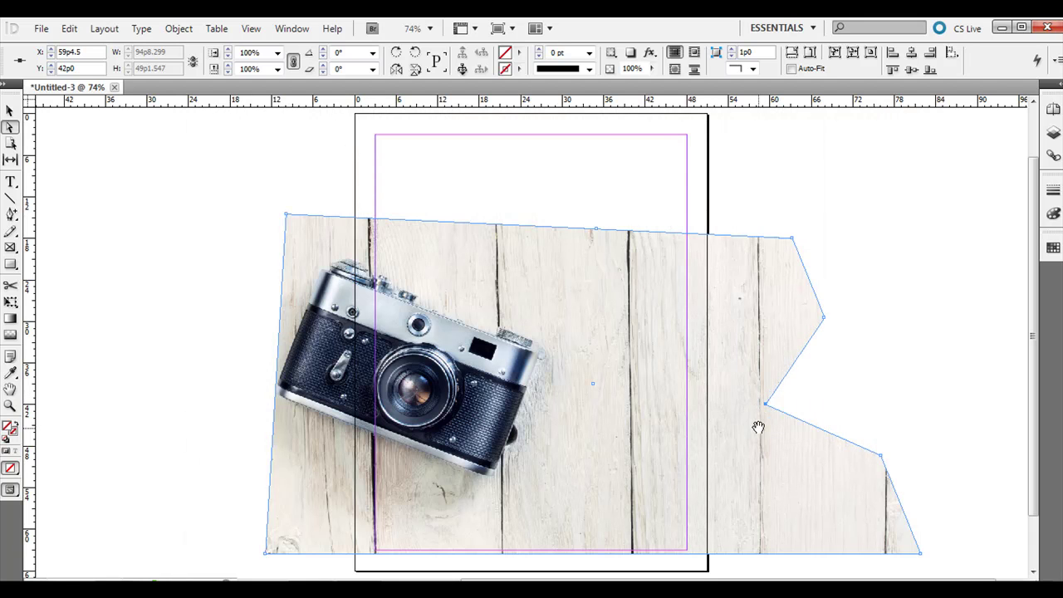
{"action": "left_click", "coordinate": [10, 111]}
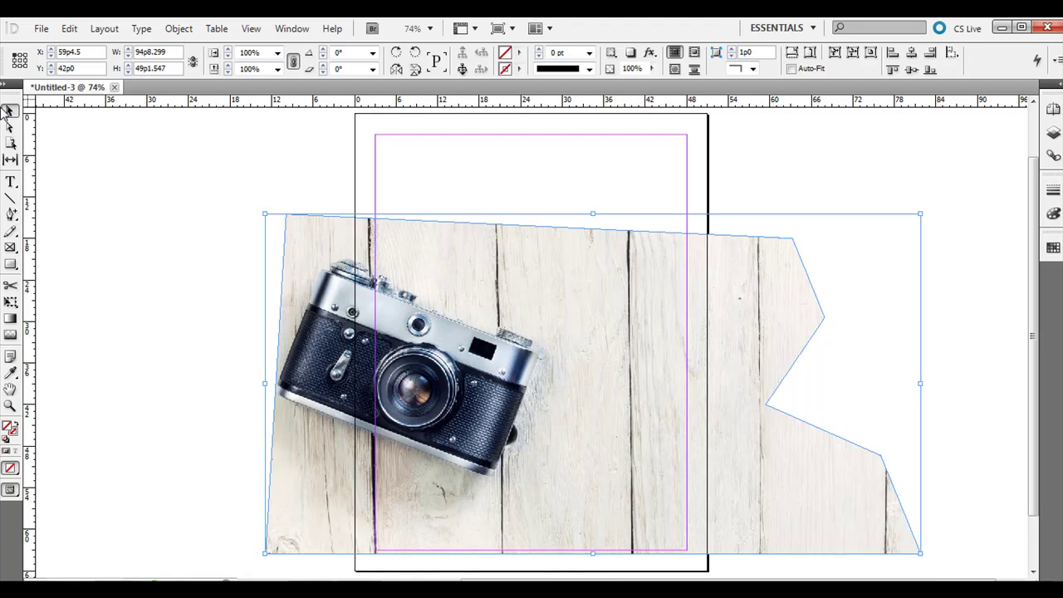